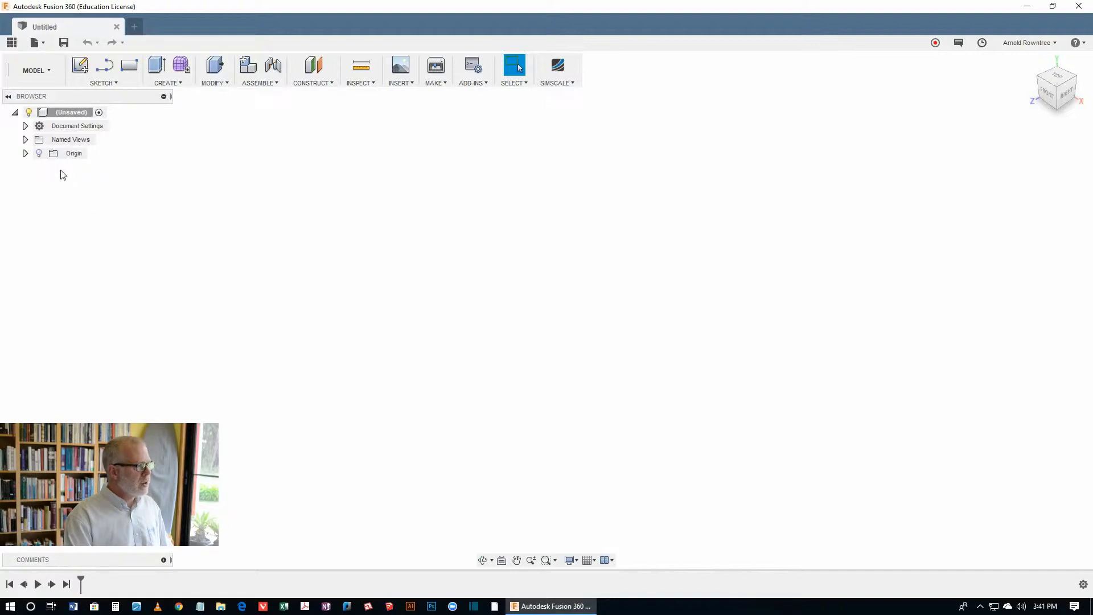
- Show the origin and create a new sketch on the YZ front origin plane
{"action": "left_click", "coordinate": [40, 154]}
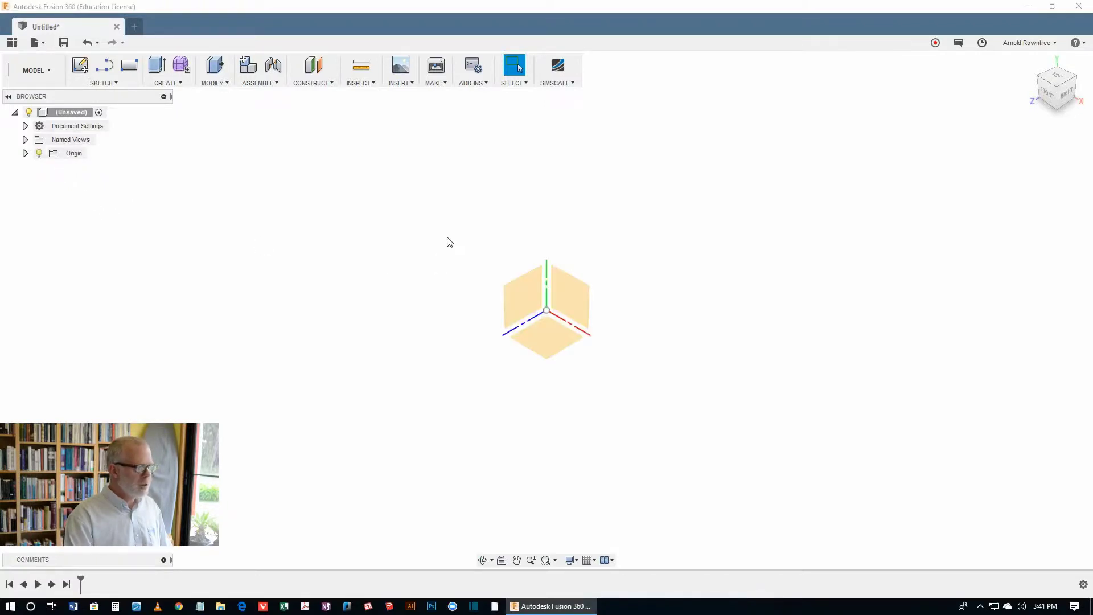
{"action": "right_click", "coordinate": [637, 180]}
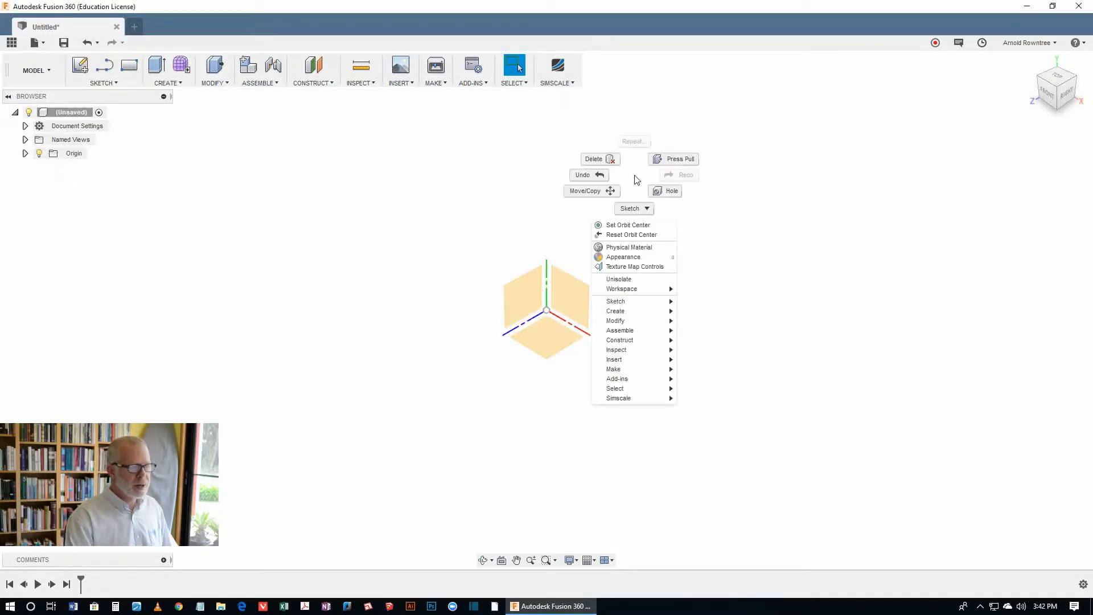
{"action": "mouse_move", "coordinate": [640, 305]}
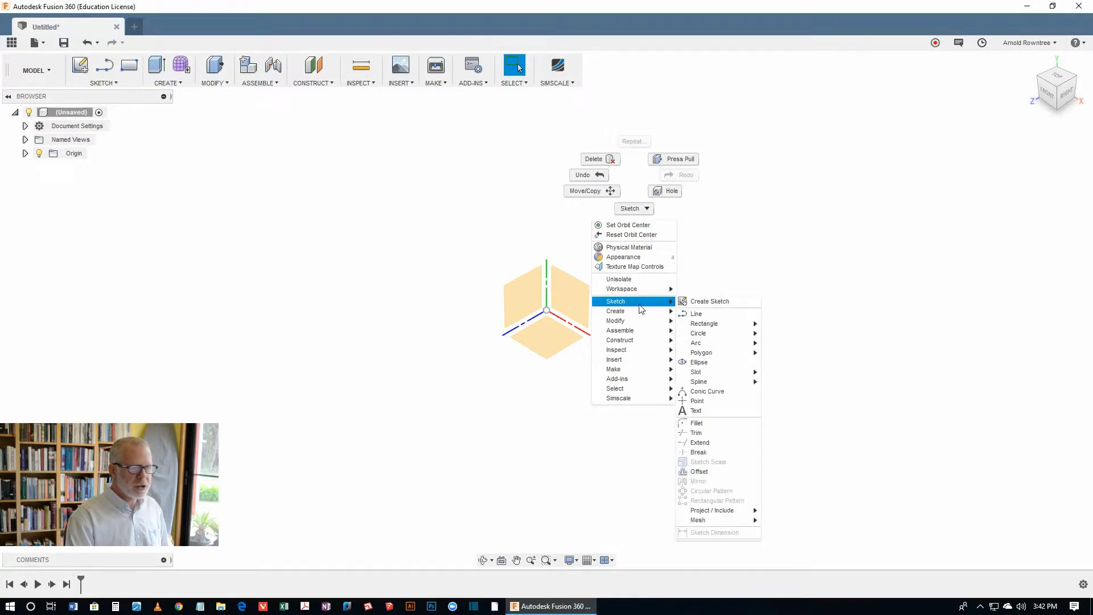
{"action": "left_click", "coordinate": [704, 306]}
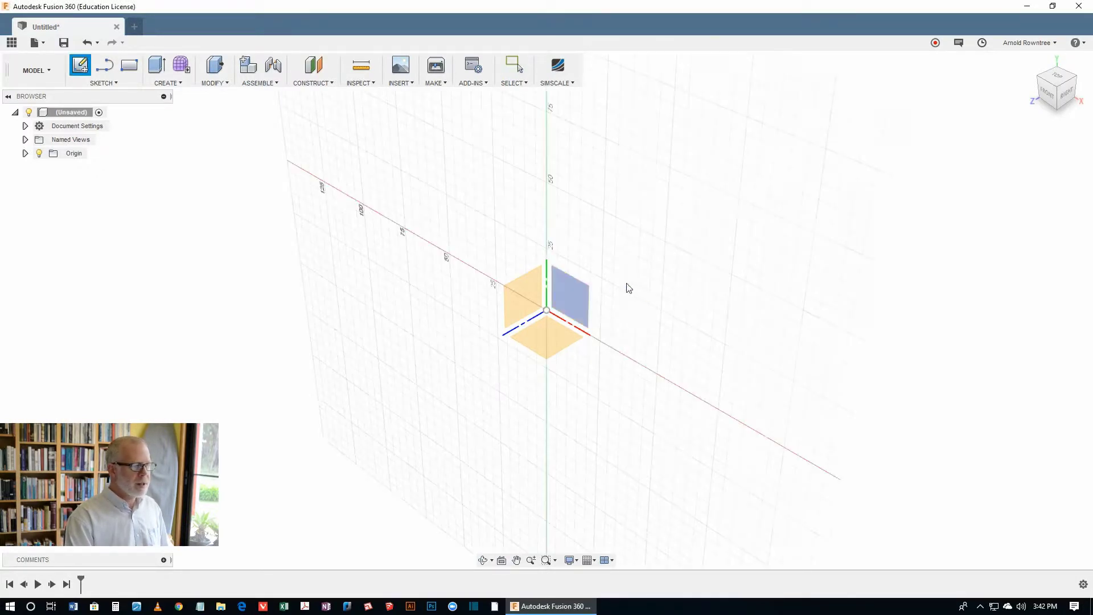
{"action": "left_click", "coordinate": [585, 302]}
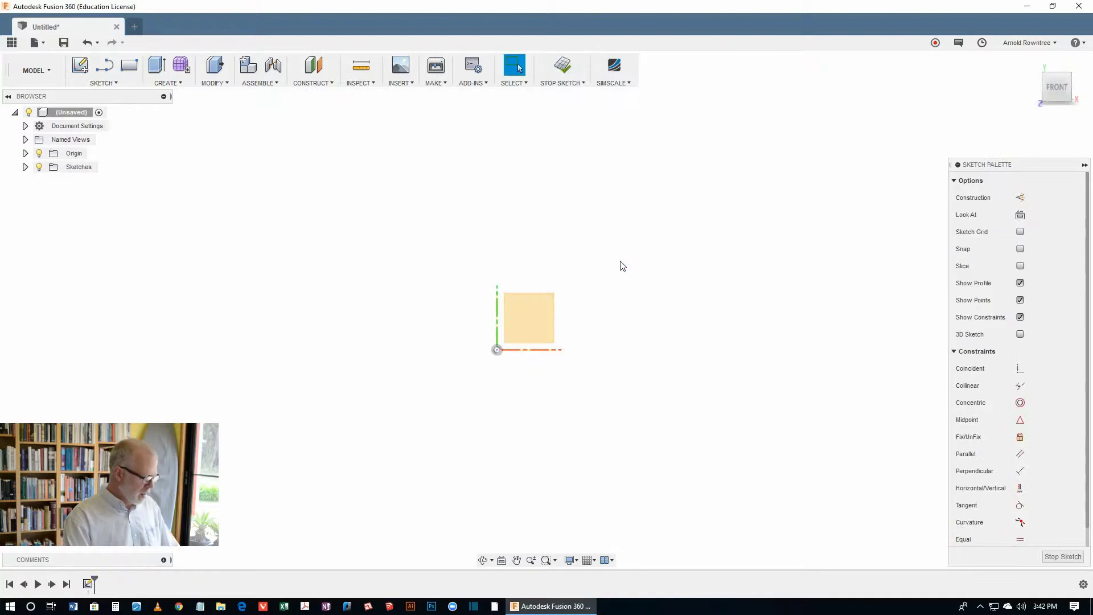
- Draw the outline: bottom line, lower angled edge, tangent end arc, upper angled edge, top and left edges
{"action": "key", "text": "l"}
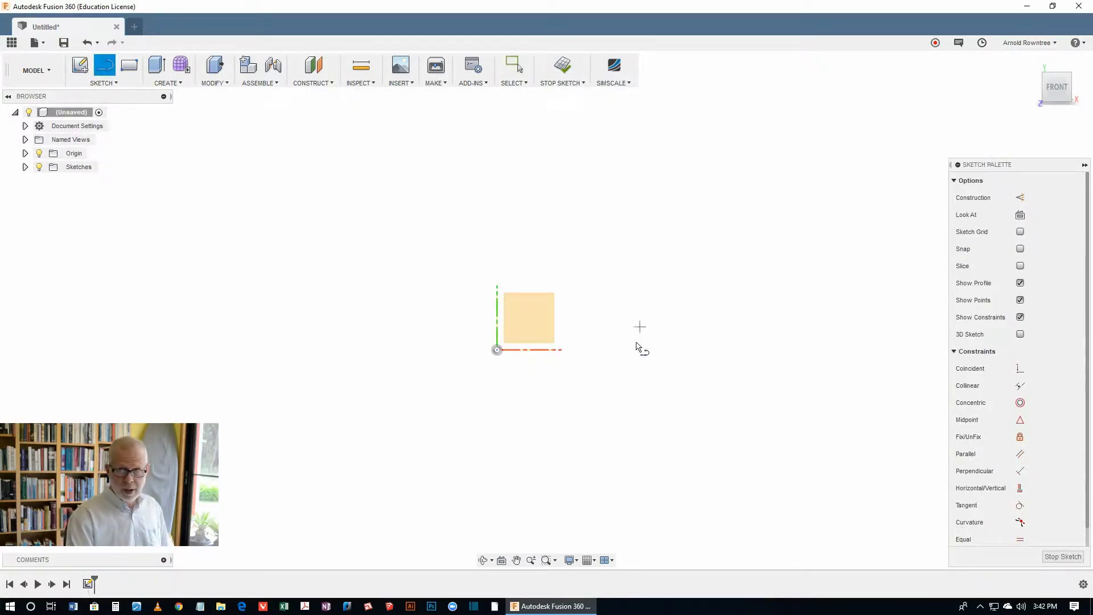
{"action": "left_click", "coordinate": [365, 417]}
{"action": "left_click", "coordinate": [498, 415]}
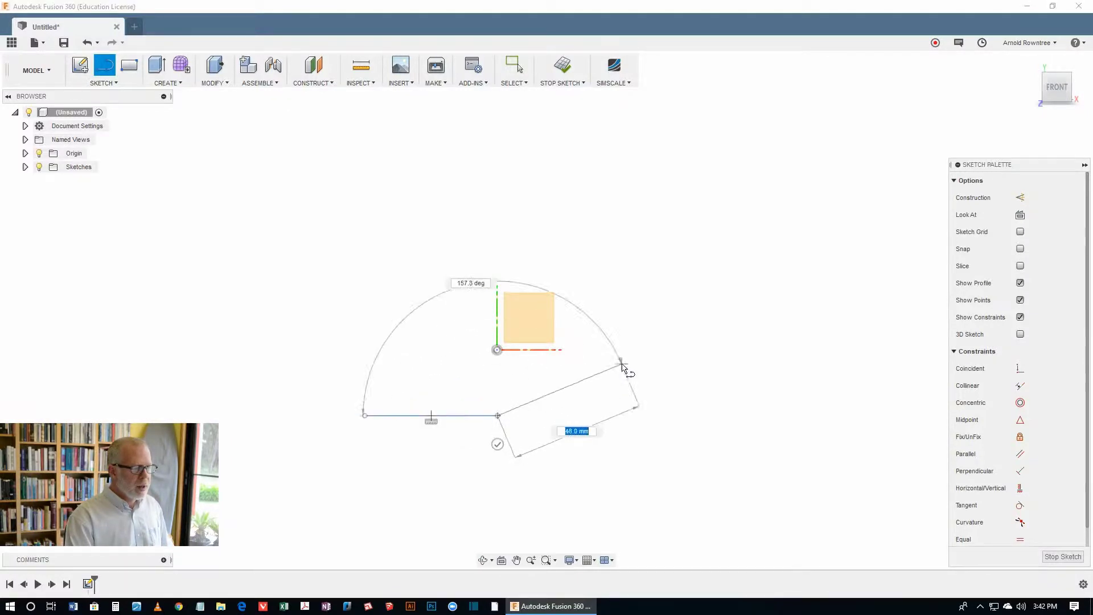
{"action": "left_click", "coordinate": [583, 370]}
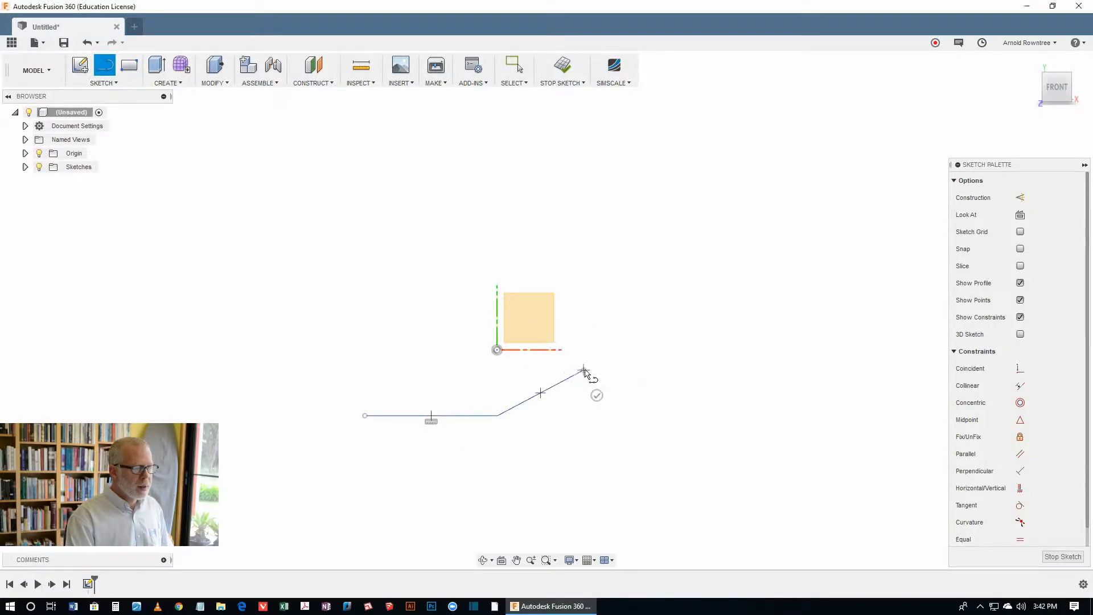
{"action": "left_click_drag", "start_coordinate": [585, 372], "coordinate": [582, 289]}
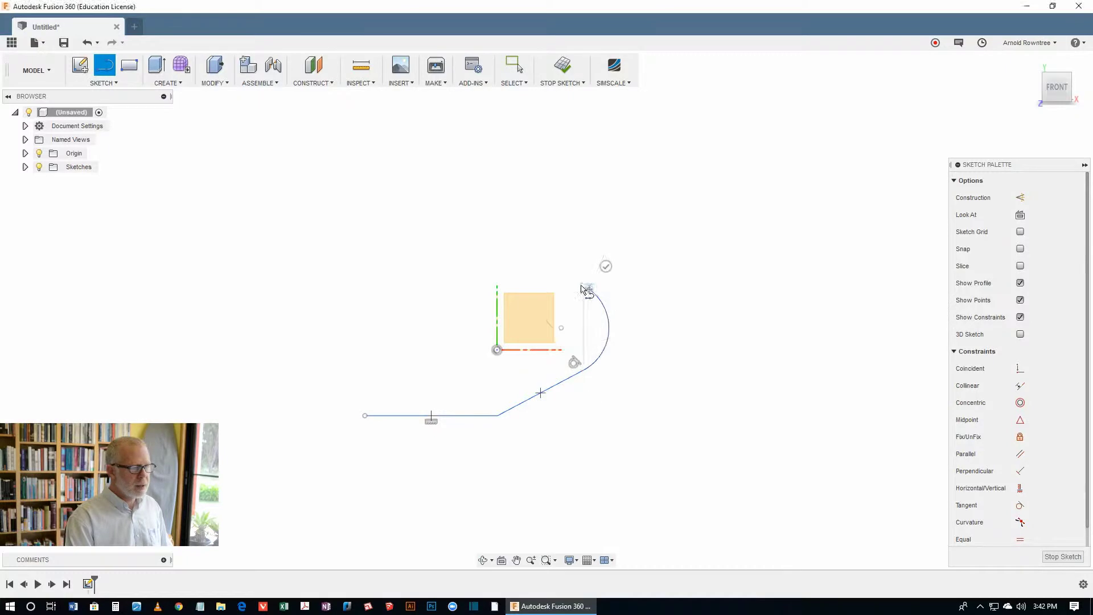
{"action": "left_click", "coordinate": [497, 236]}
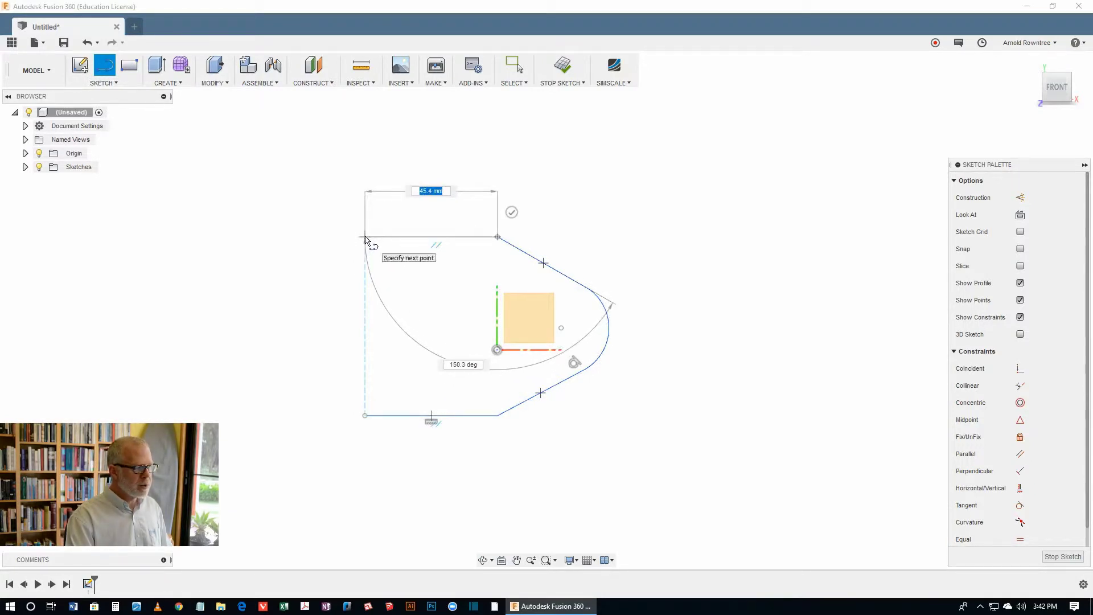
{"action": "left_click", "coordinate": [365, 238]}
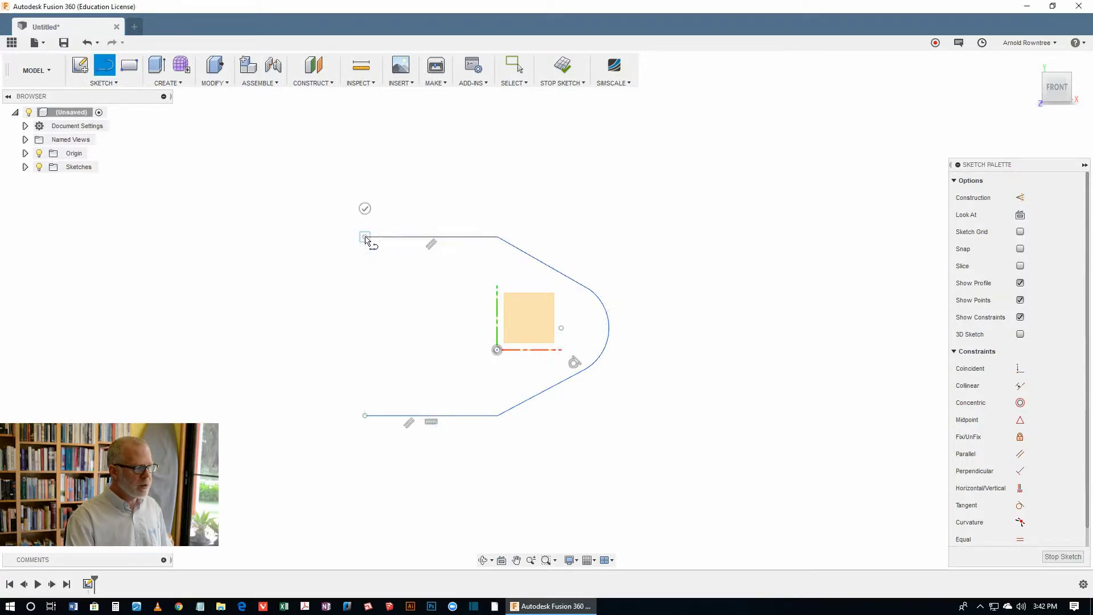
{"action": "left_click", "coordinate": [368, 414]}
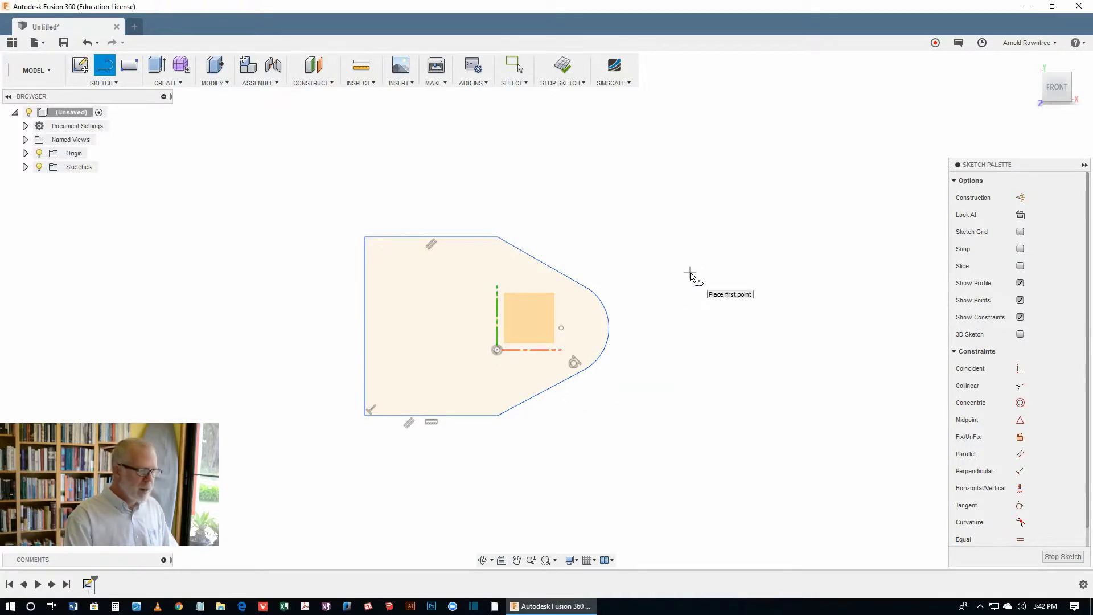
- Constrain the end arc's centre point coincident to the sketch origin
{"action": "key", "text": "s"}
{"action": "left_click", "coordinate": [671, 280]}
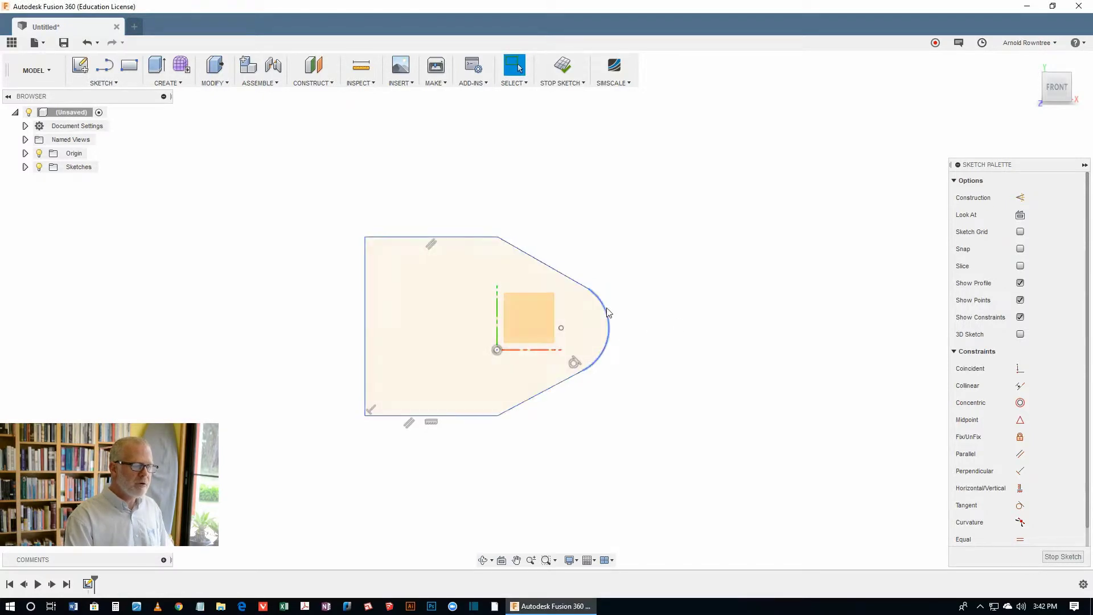
{"action": "left_click", "coordinate": [561, 328]}
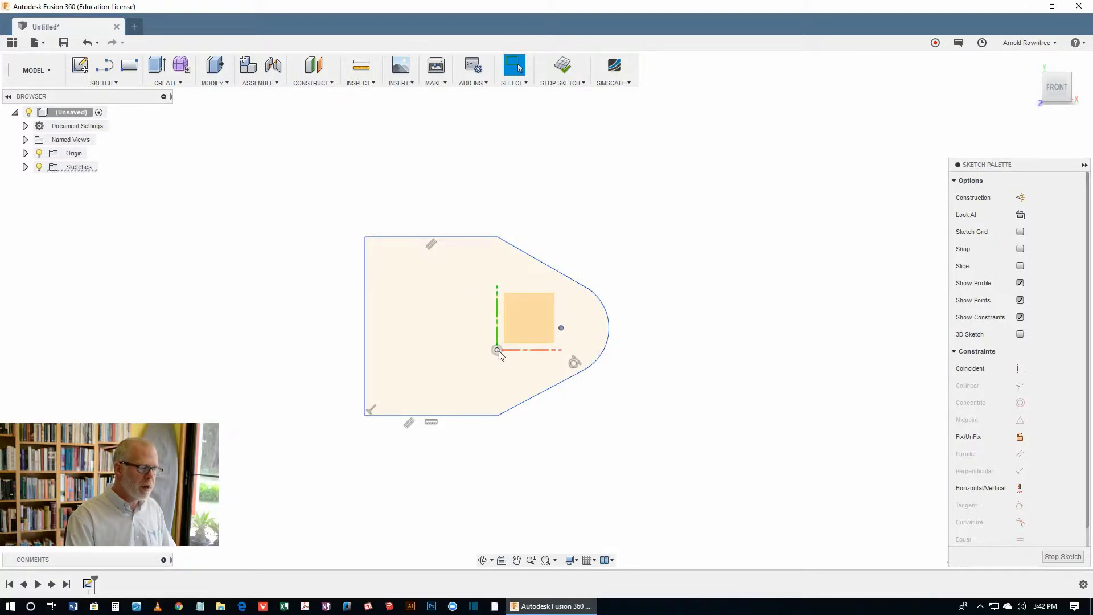
{"action": "left_click", "coordinate": [1019, 370]}
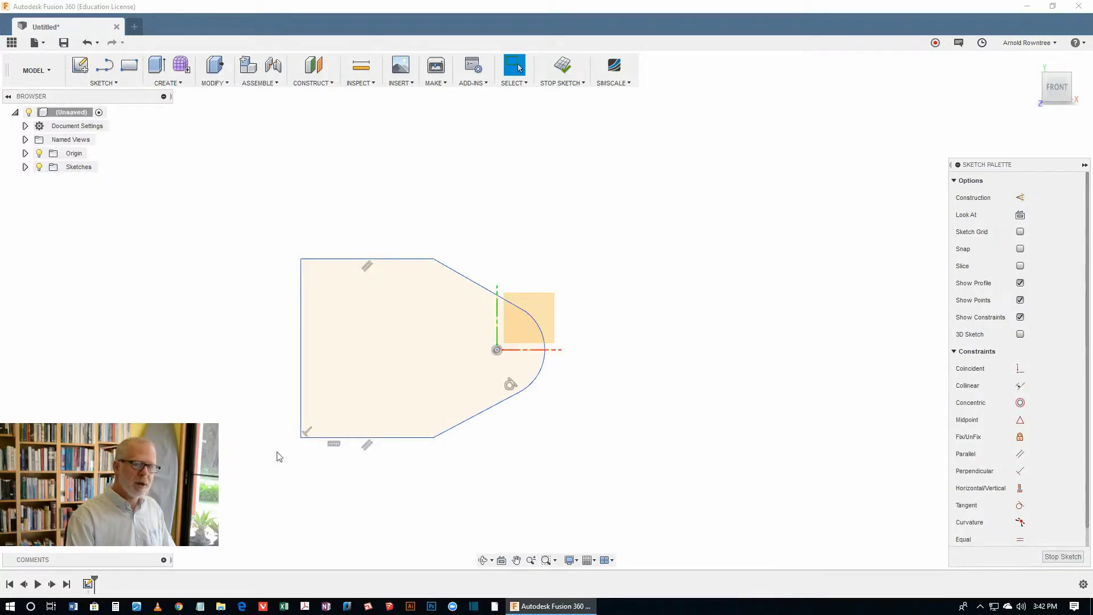
{"action": "scroll", "coordinate": [780, 256], "scroll_direction": "up", "scroll_amount": 2}
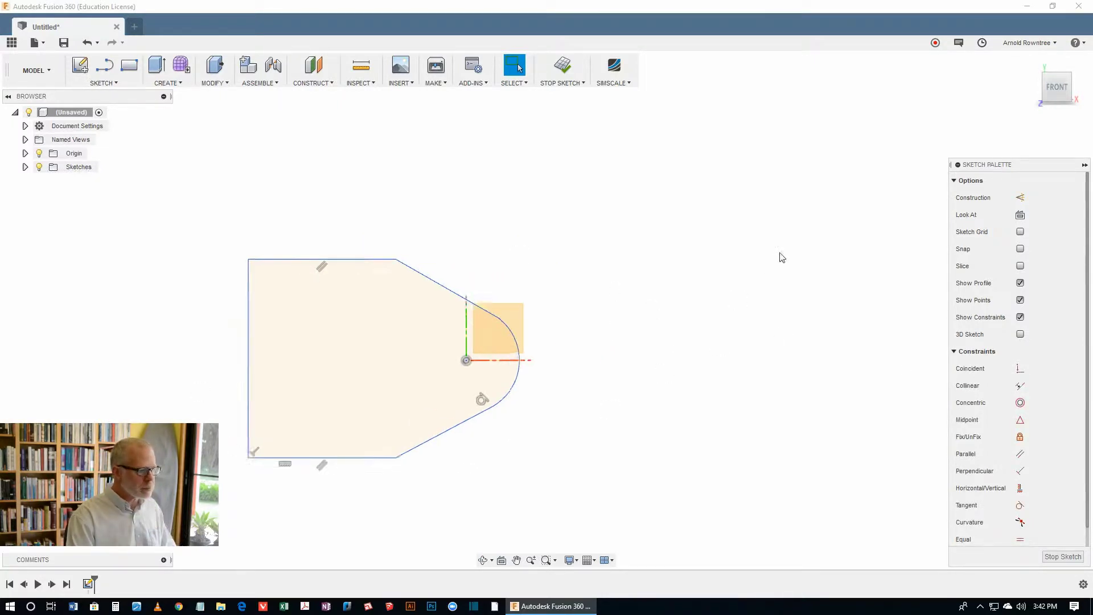
{"action": "scroll", "coordinate": [759, 268], "scroll_direction": "down", "scroll_amount": 3}
{"action": "scroll", "coordinate": [593, 358], "scroll_direction": "up", "scroll_amount": 3}
{"action": "scroll", "coordinate": [248, 176], "scroll_direction": "down", "scroll_amount": 2}
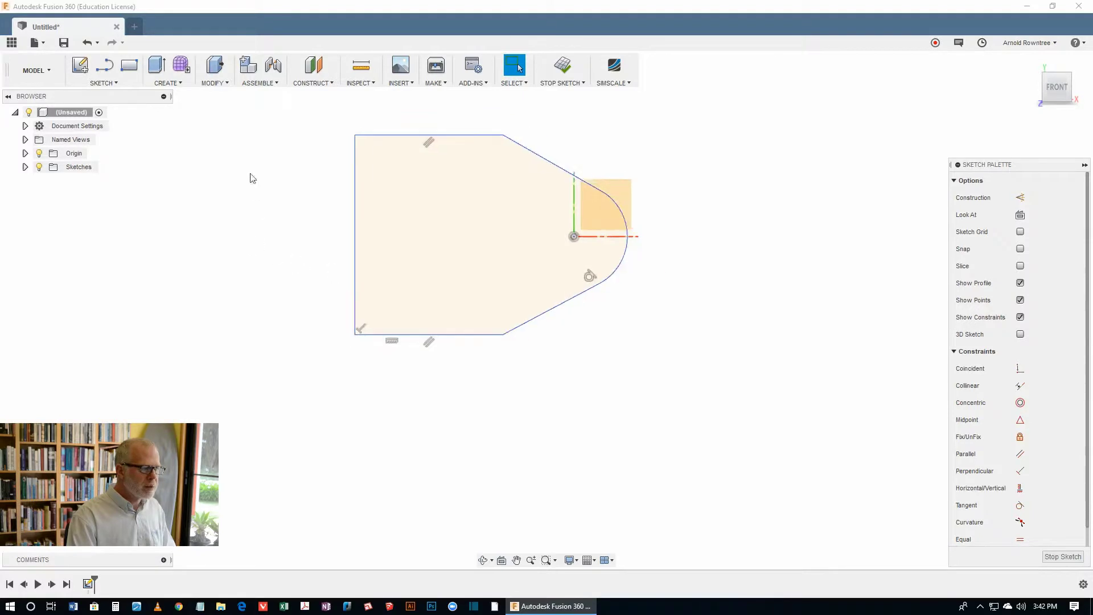
{"action": "scroll", "coordinate": [295, 178], "scroll_direction": "up", "scroll_amount": 2}
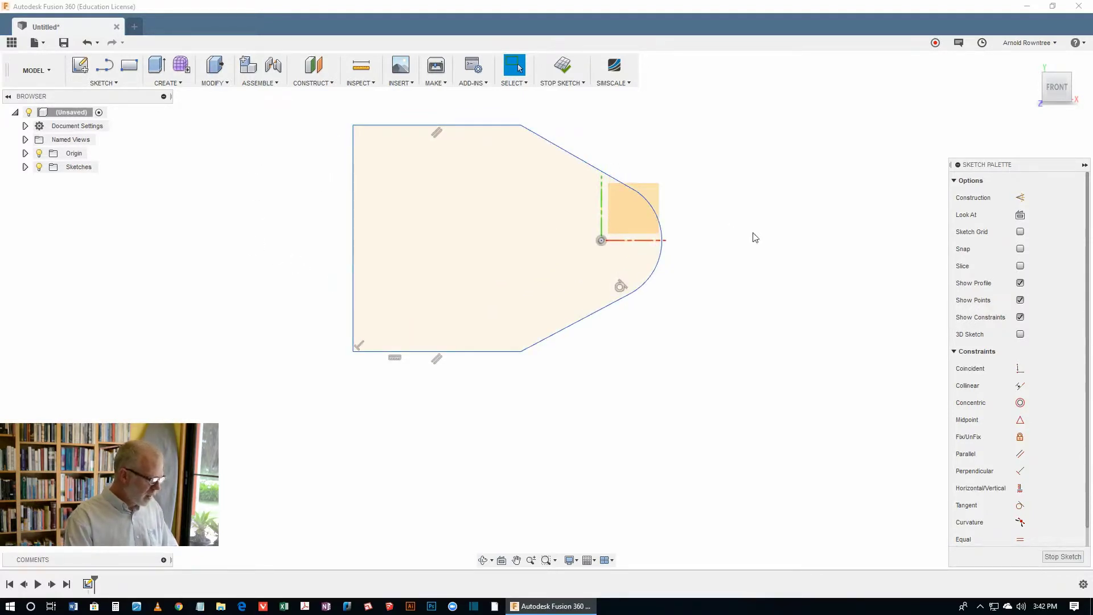
- Dimension the rounded end arc to a 10 mm radius
{"action": "key", "text": "d"}
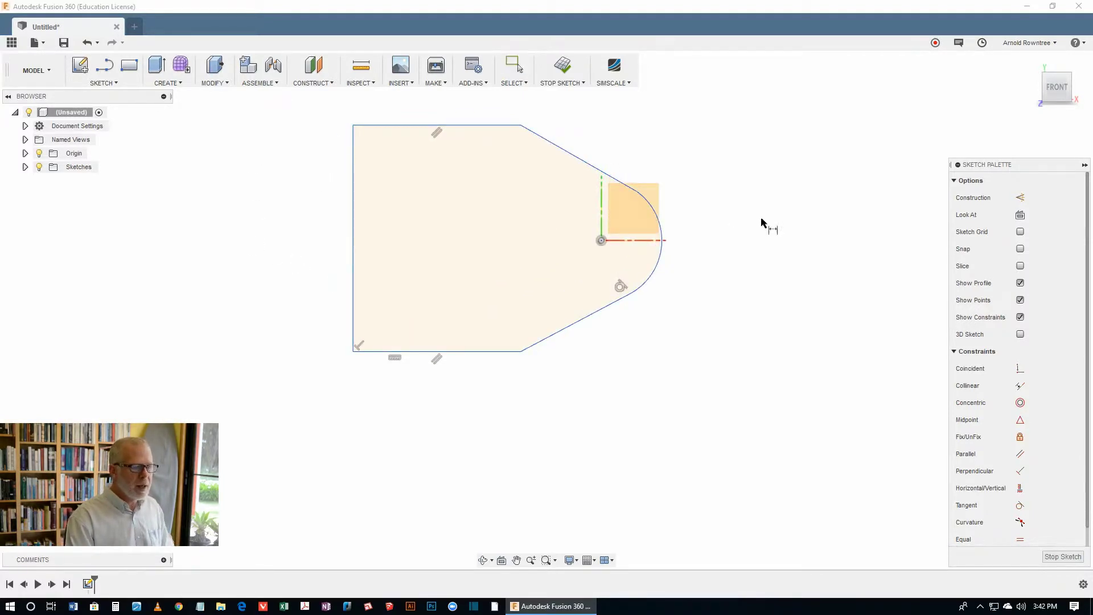
{"action": "left_click", "coordinate": [659, 224]}
{"action": "left_click", "coordinate": [740, 169]}
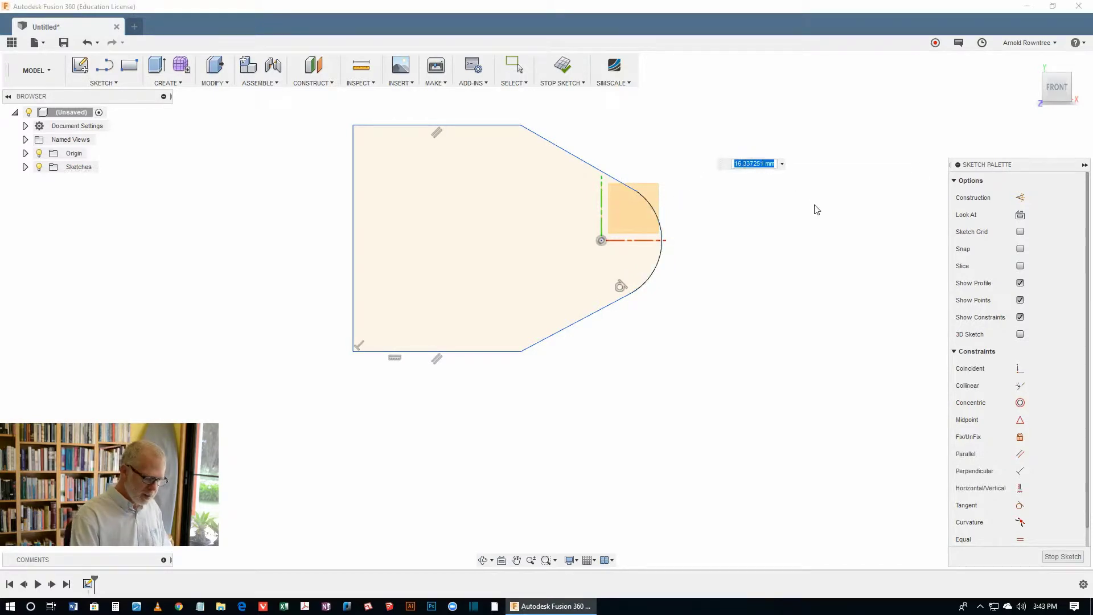
{"action": "type", "text": "10"}
{"action": "key", "text": "Return"}
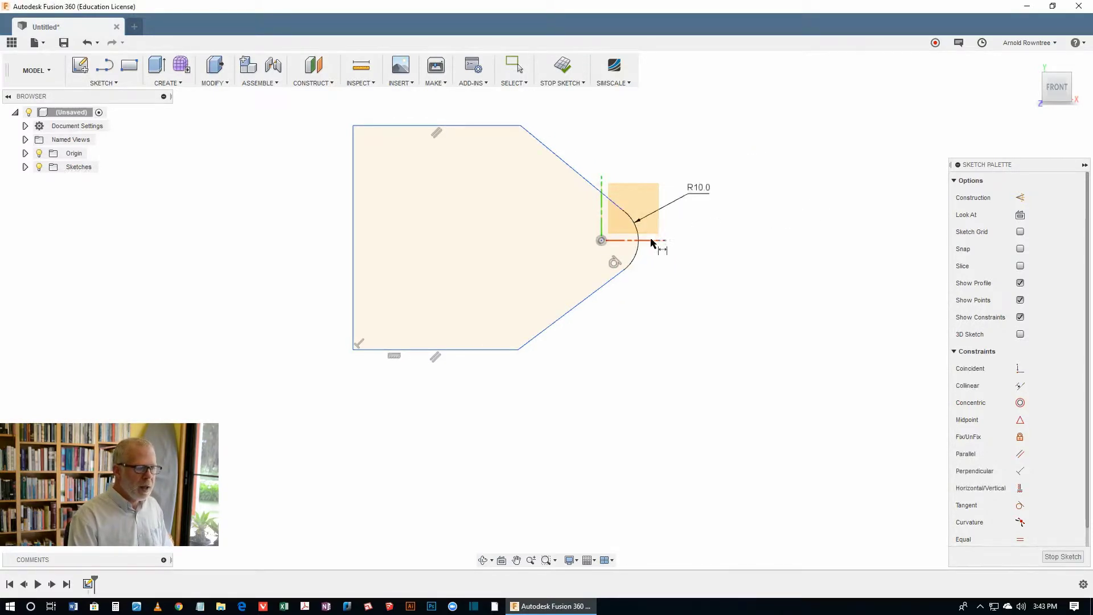
- Draw a circle at the arc centre and dimension it to 12 mm diameter
{"action": "key", "text": "c"}
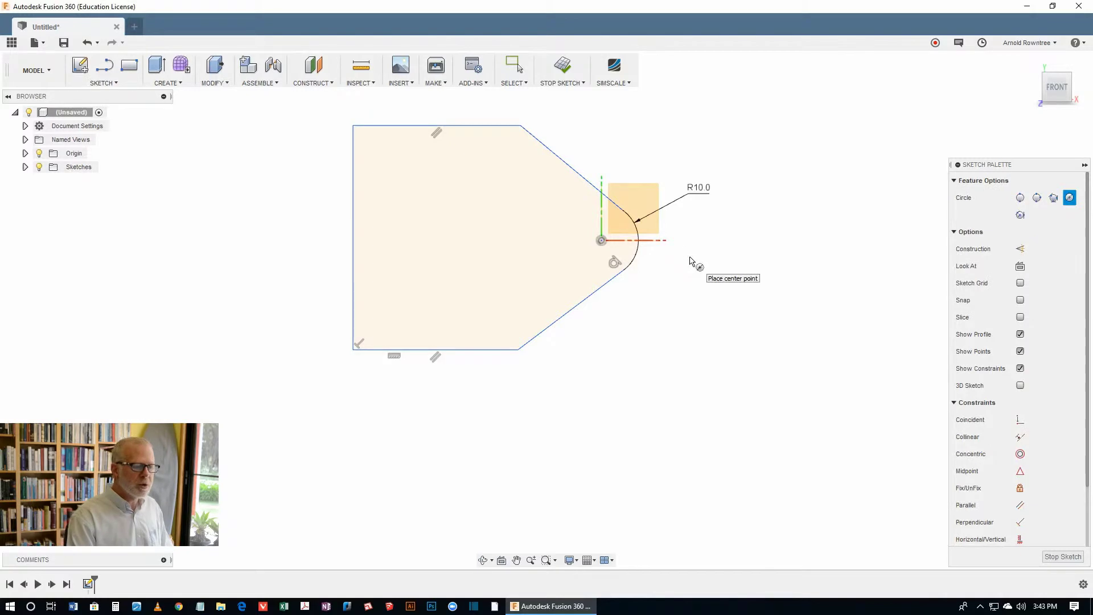
{"action": "left_click", "coordinate": [601, 240]}
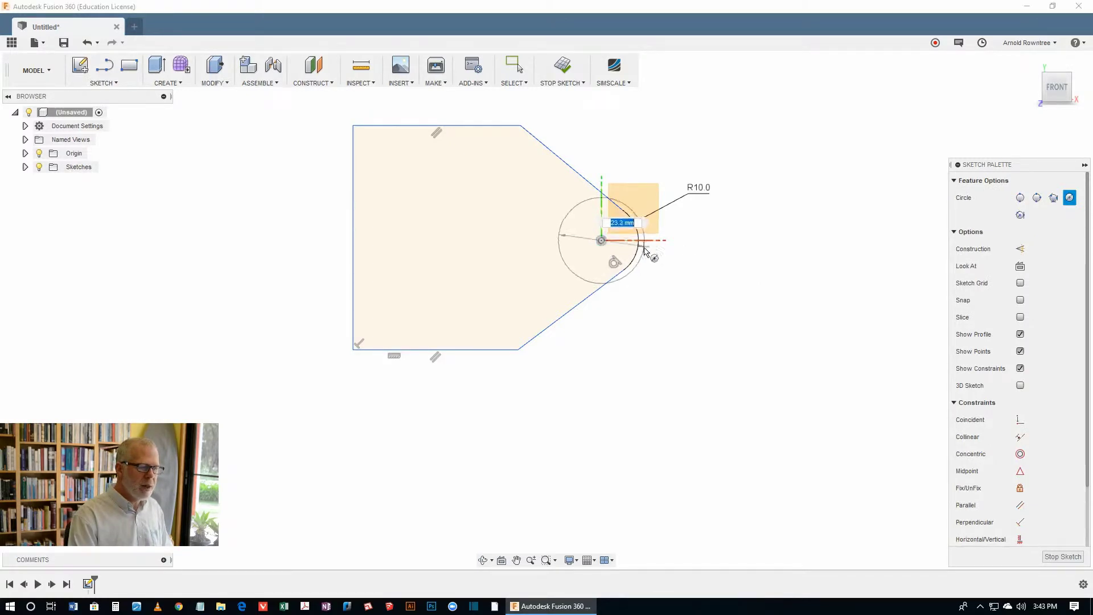
{"action": "left_click", "coordinate": [664, 261]}
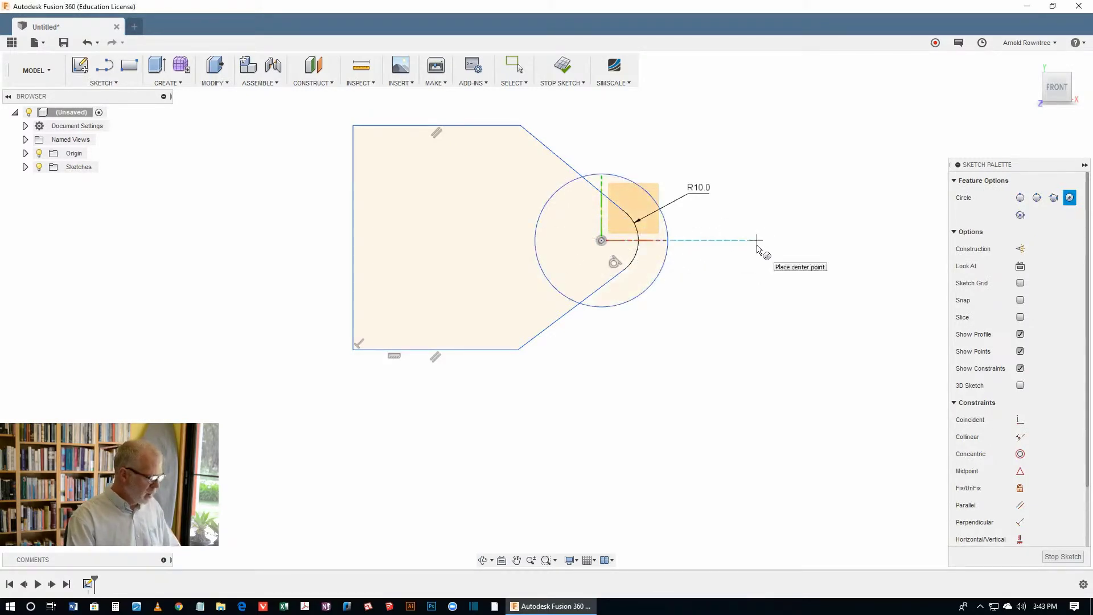
{"action": "key", "text": "d"}
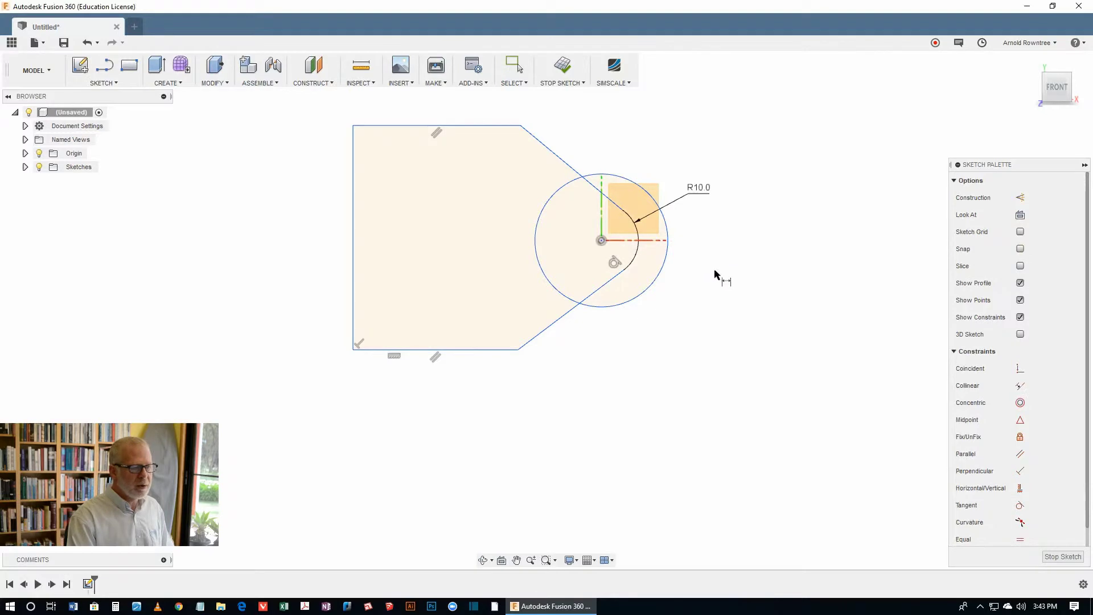
{"action": "left_click", "coordinate": [662, 278]}
{"action": "left_click", "coordinate": [735, 339]}
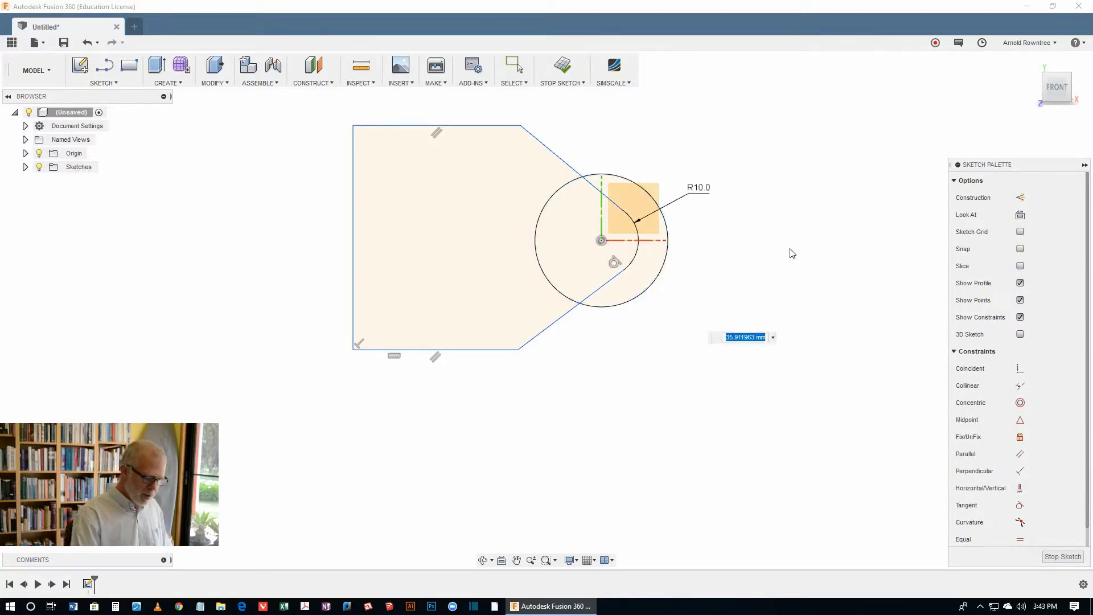
{"action": "key", "text": "Return"}
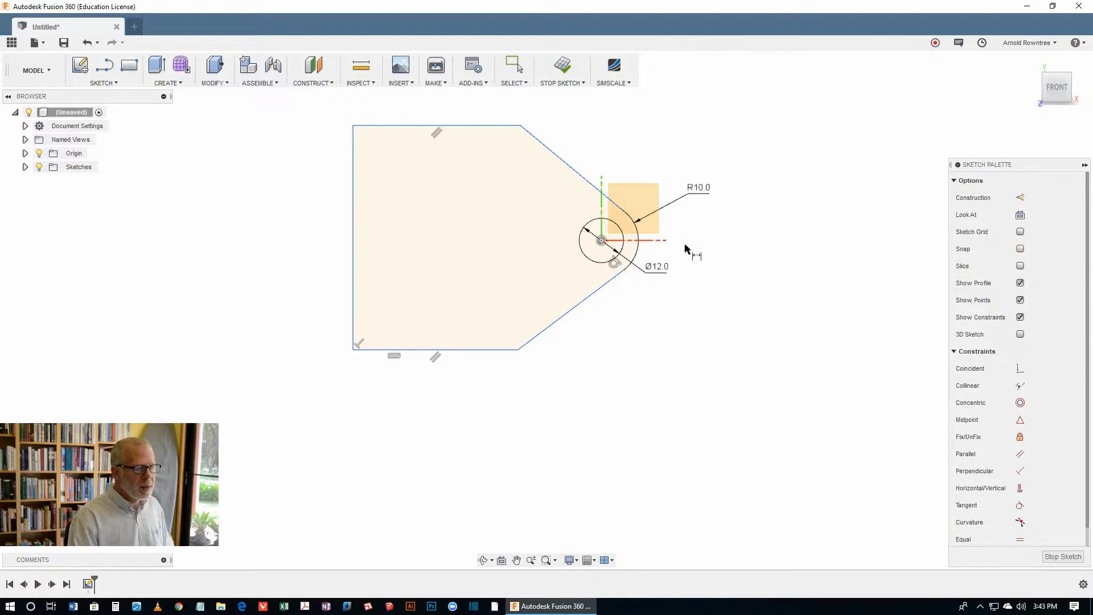
- Apply a Tangent constraint between the upper angled edge and the R10 arc
{"action": "key", "text": "s"}
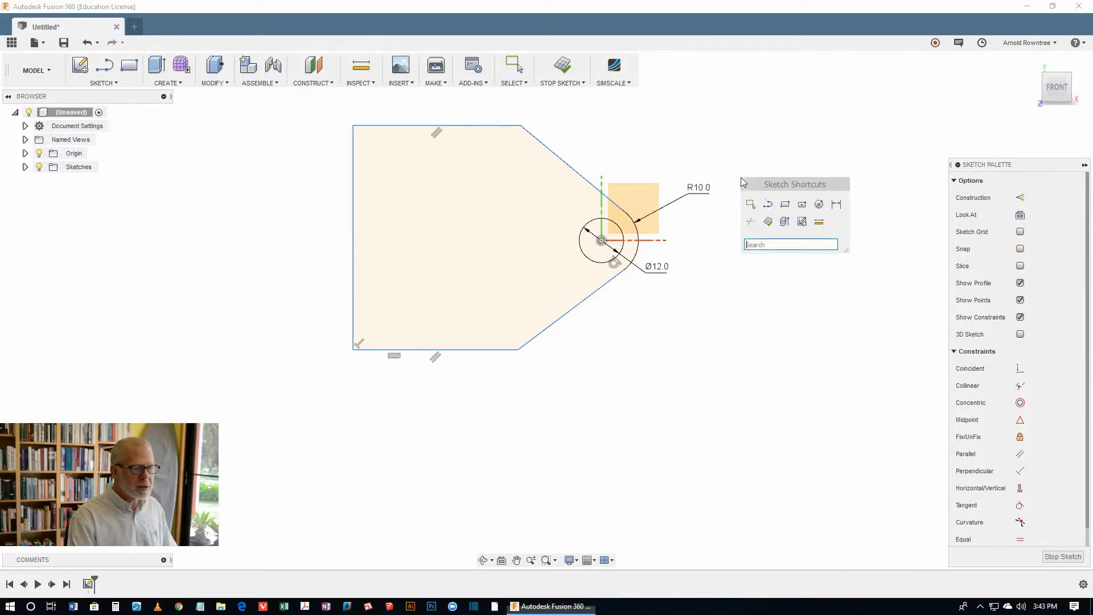
{"action": "left_click", "coordinate": [751, 206]}
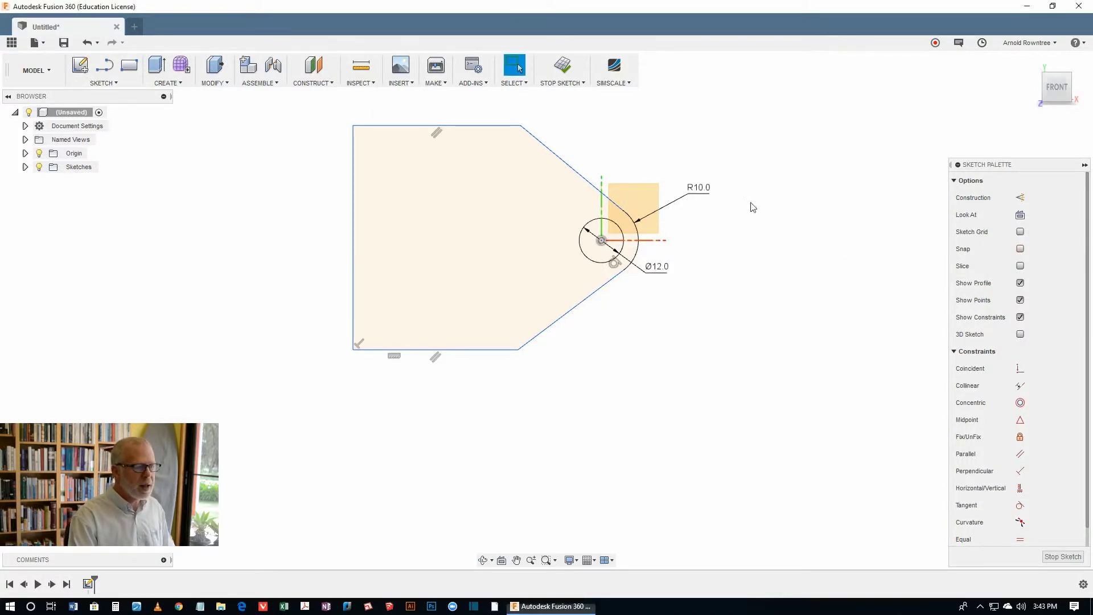
{"action": "left_click", "coordinate": [573, 177]}
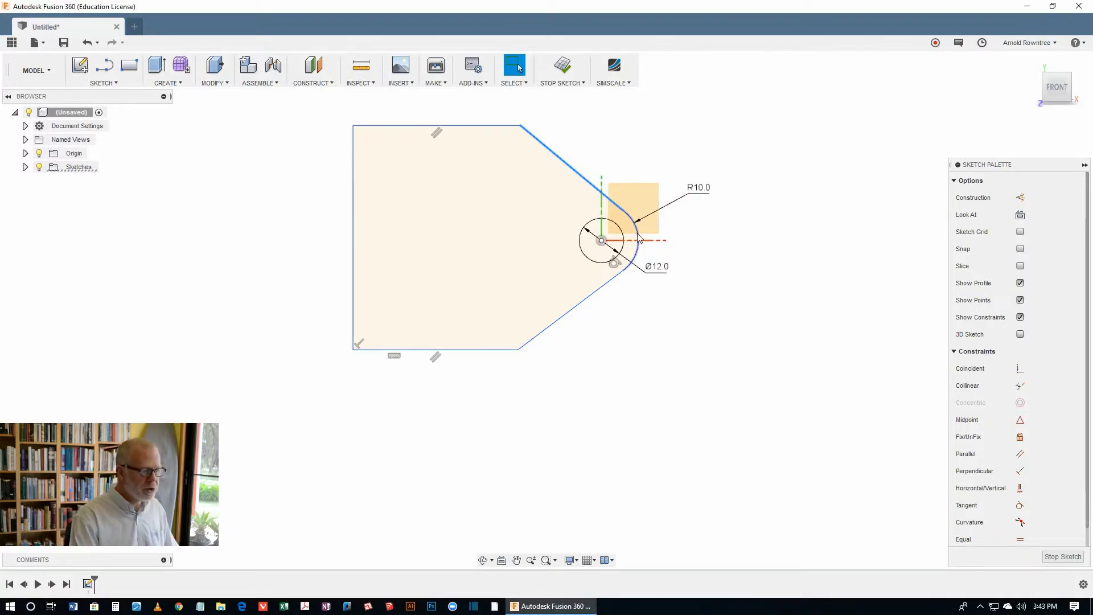
{"action": "left_click", "coordinate": [638, 238]}
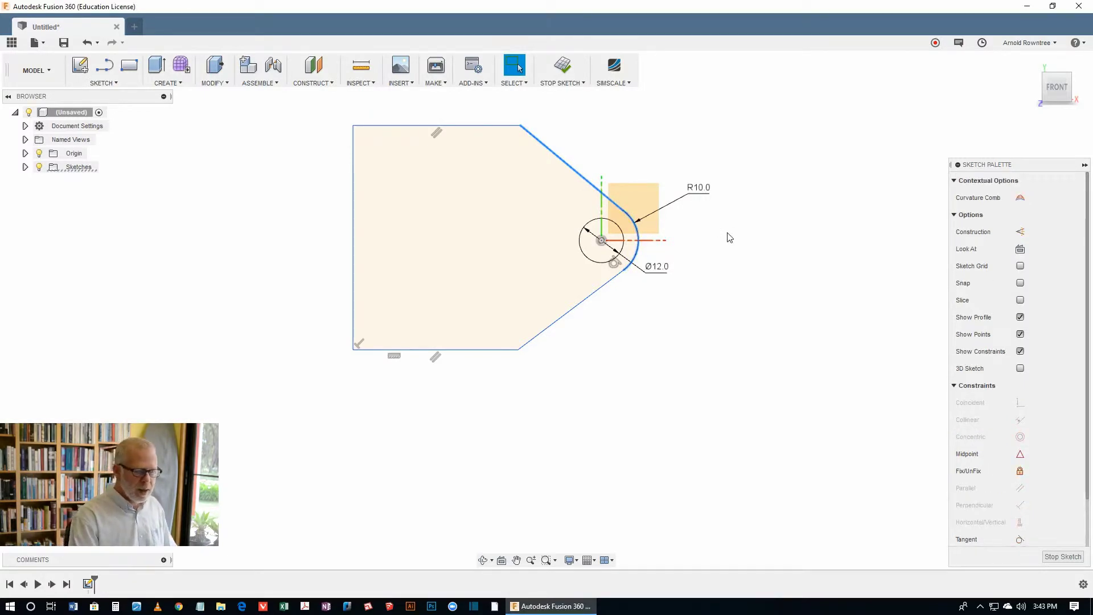
{"action": "left_click", "coordinate": [1020, 540]}
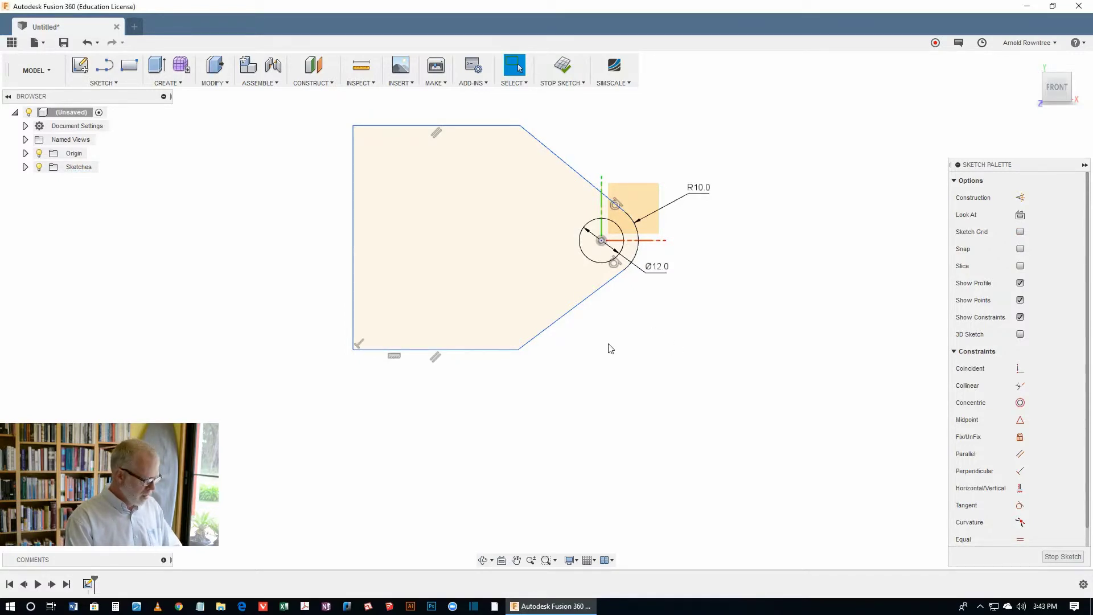
- Draw a line from the hole centre leftward past the plate, make it horizontal and construction
{"action": "key", "text": "l"}
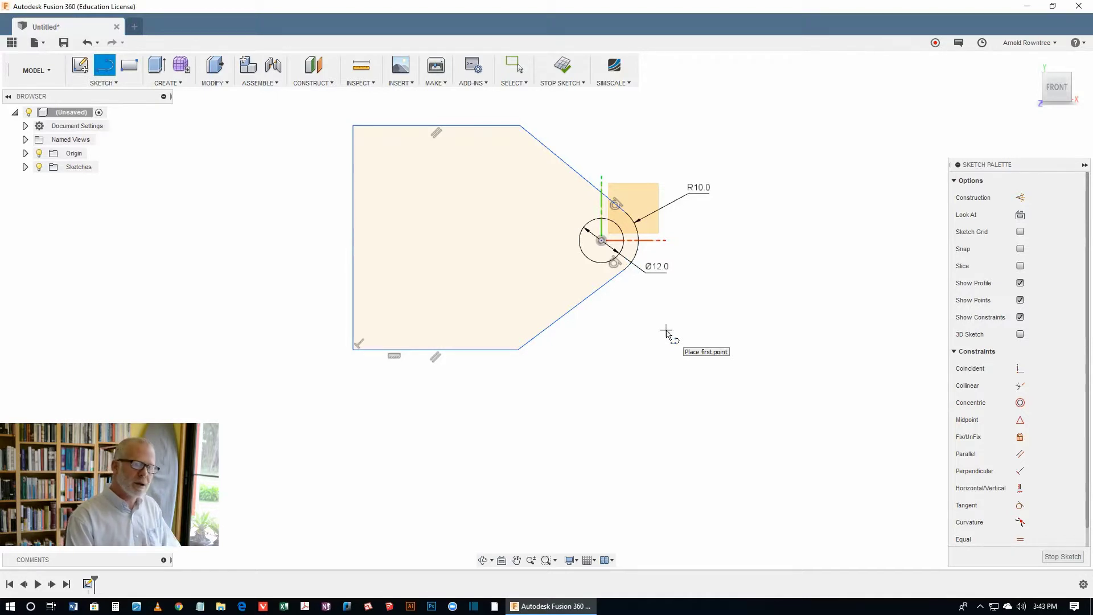
{"action": "left_click", "coordinate": [600, 241]}
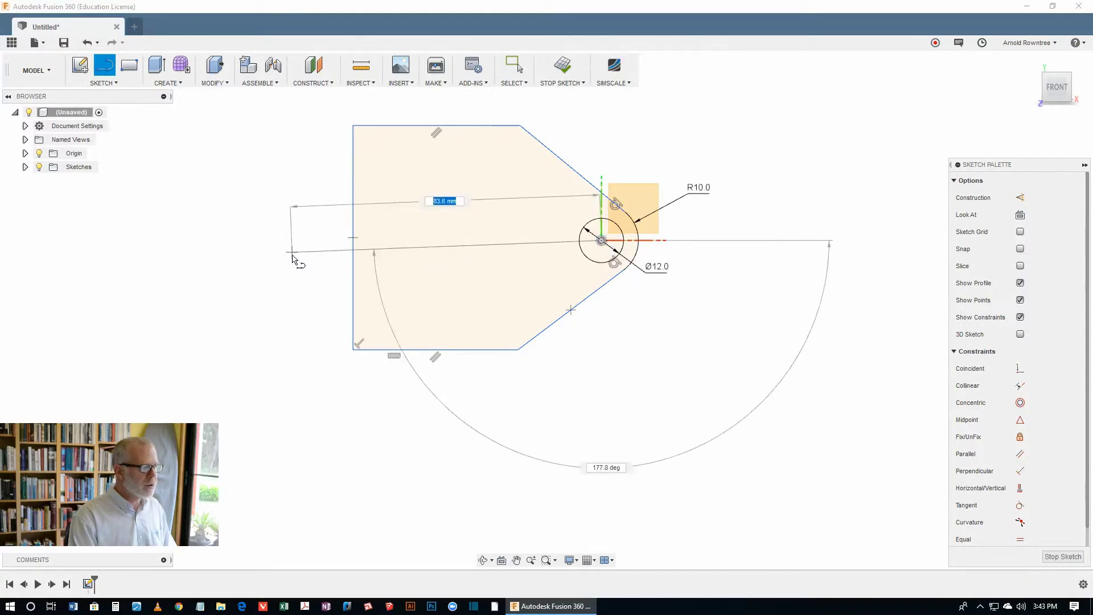
{"action": "left_click", "coordinate": [293, 240]}
{"action": "key", "text": "s"}
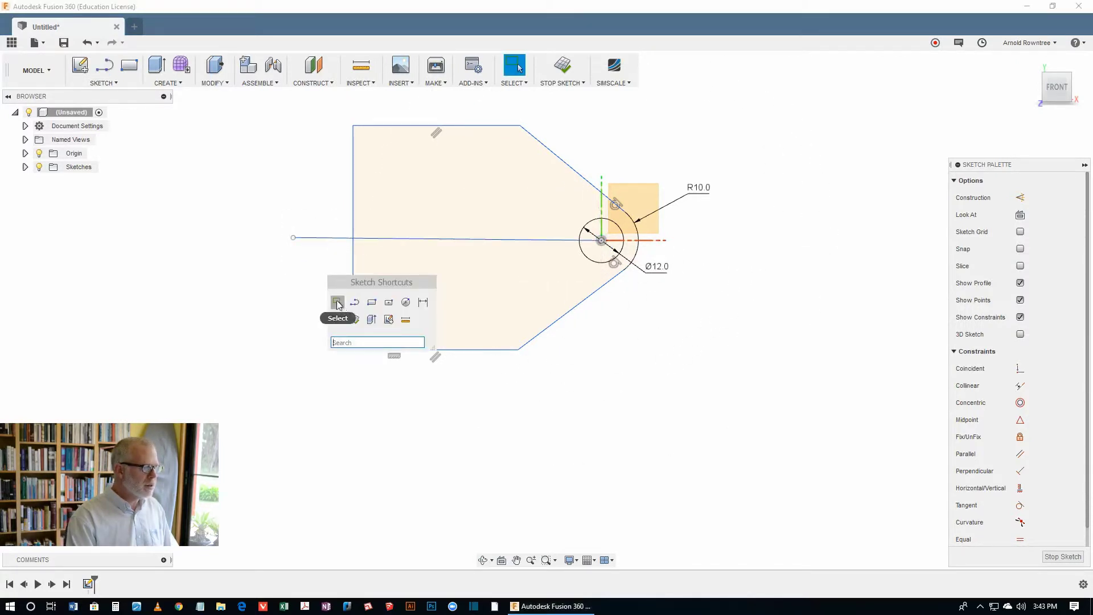
{"action": "left_click", "coordinate": [337, 302]}
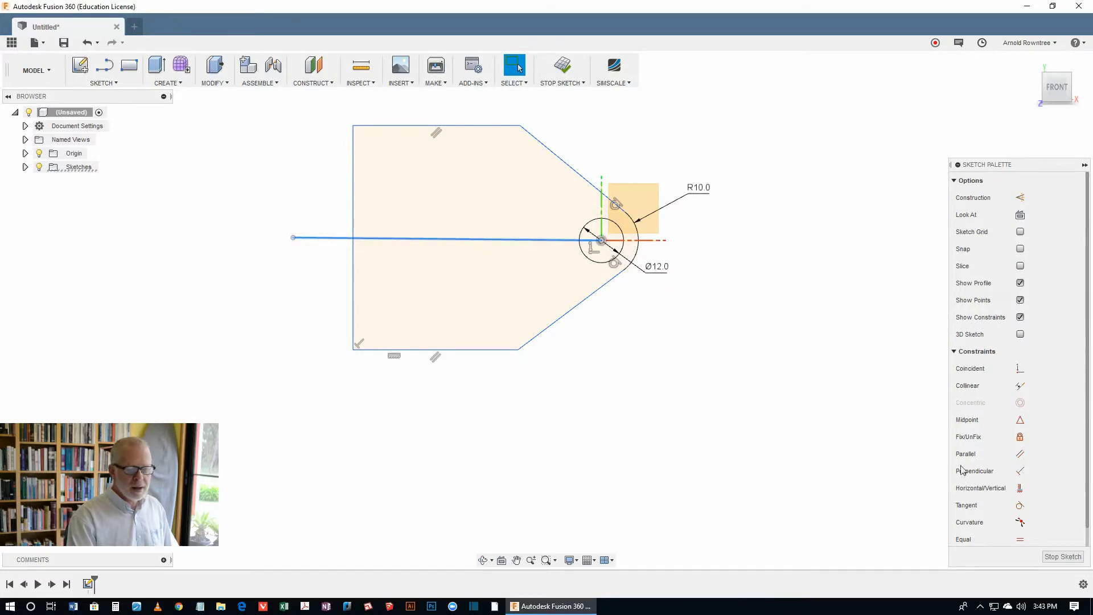
{"action": "left_click", "coordinate": [1020, 488]}
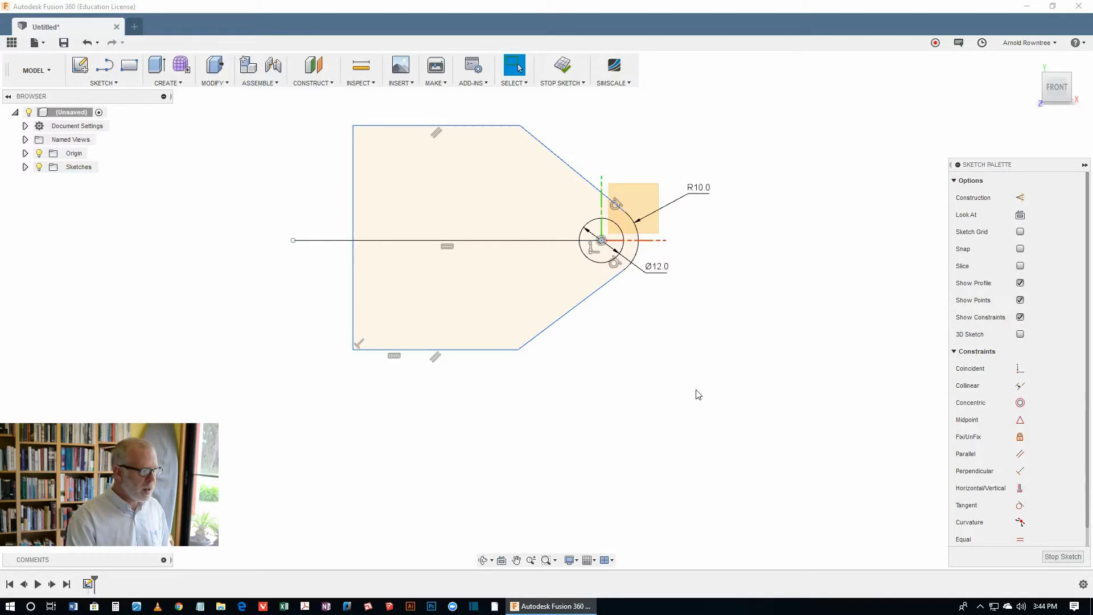
{"action": "left_click", "coordinate": [324, 241]}
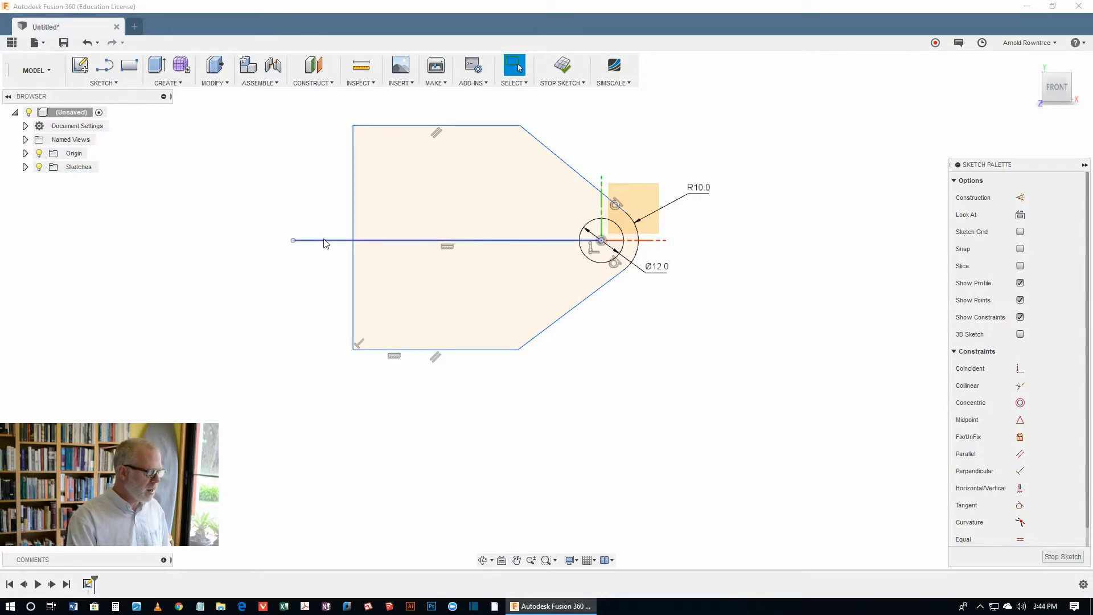
{"action": "left_click", "coordinate": [1019, 199]}
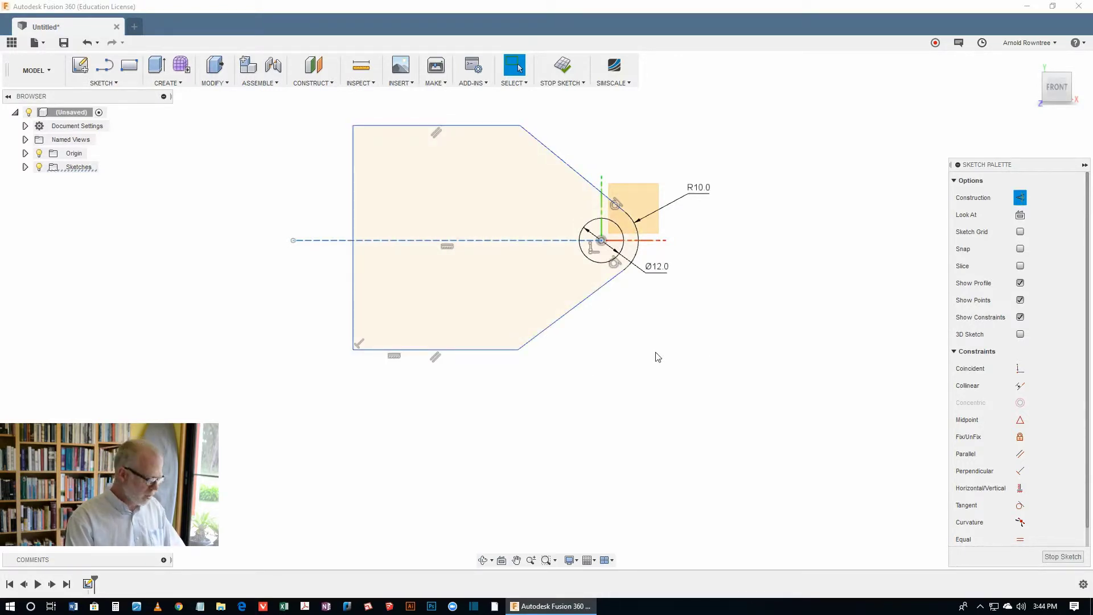
- Draw the U-slot: line in from the left edge, tangent arc upward, line back to the edge
{"action": "key", "text": "l"}
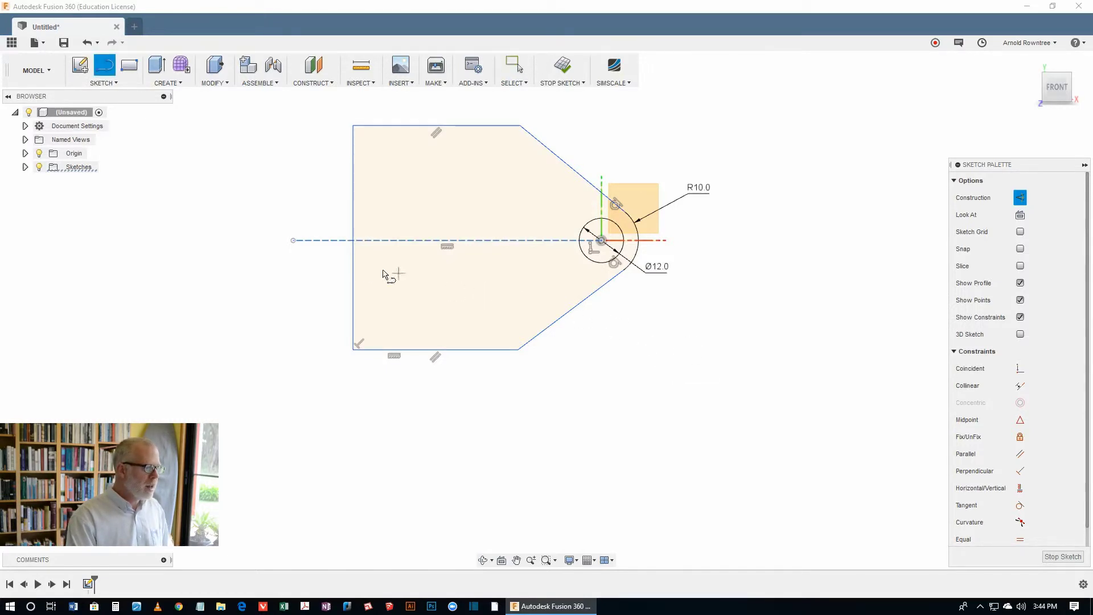
{"action": "left_click", "coordinate": [353, 267]}
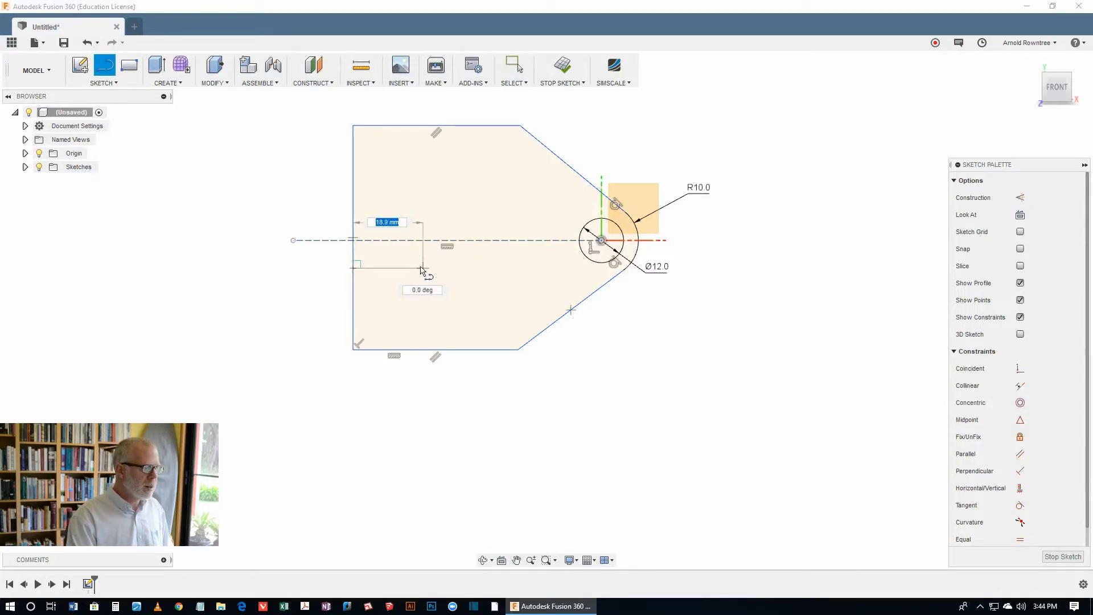
{"action": "left_click", "coordinate": [420, 267]}
{"action": "mouse_move", "coordinate": [420, 267]}
{"action": "left_mouse_down"}
{"action": "mouse_move", "coordinate": [477, 275]}
{"action": "mouse_move", "coordinate": [426, 285]}
{"action": "mouse_move", "coordinate": [442, 239]}
{"action": "mouse_move", "coordinate": [438, 209]}
{"action": "mouse_move", "coordinate": [420, 197]}
{"action": "left_mouse_up"}
{"action": "left_click", "coordinate": [354, 197]}
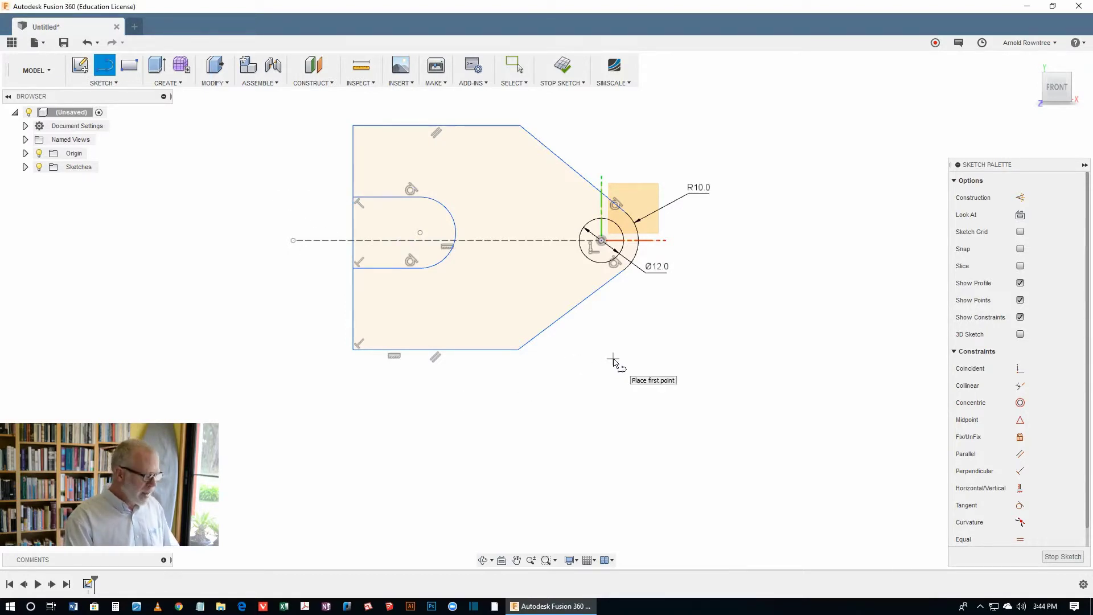
- Select the slot arc's centre point together with the construction centreline
{"action": "key", "text": "s"}
{"action": "left_click", "coordinate": [625, 387]}
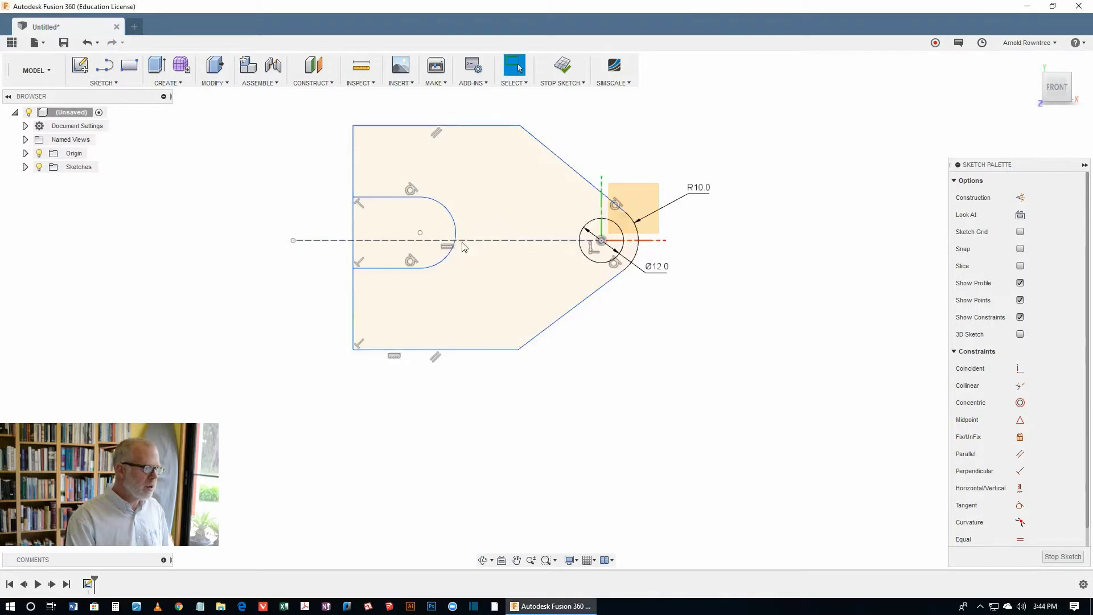
{"action": "left_click", "coordinate": [421, 234]}
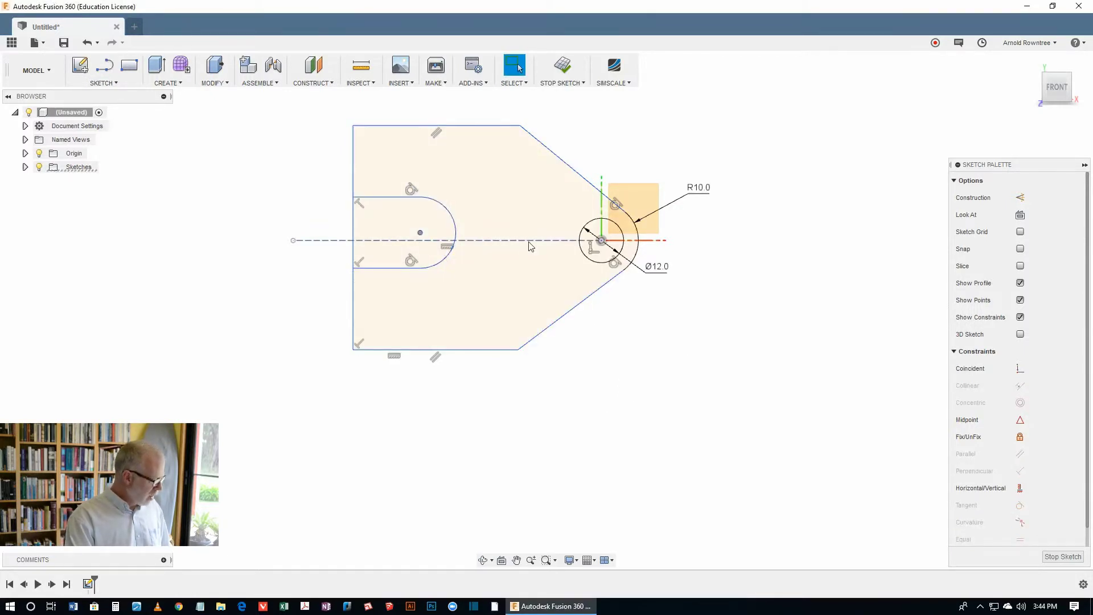
{"action": "left_click", "coordinate": [509, 240]}
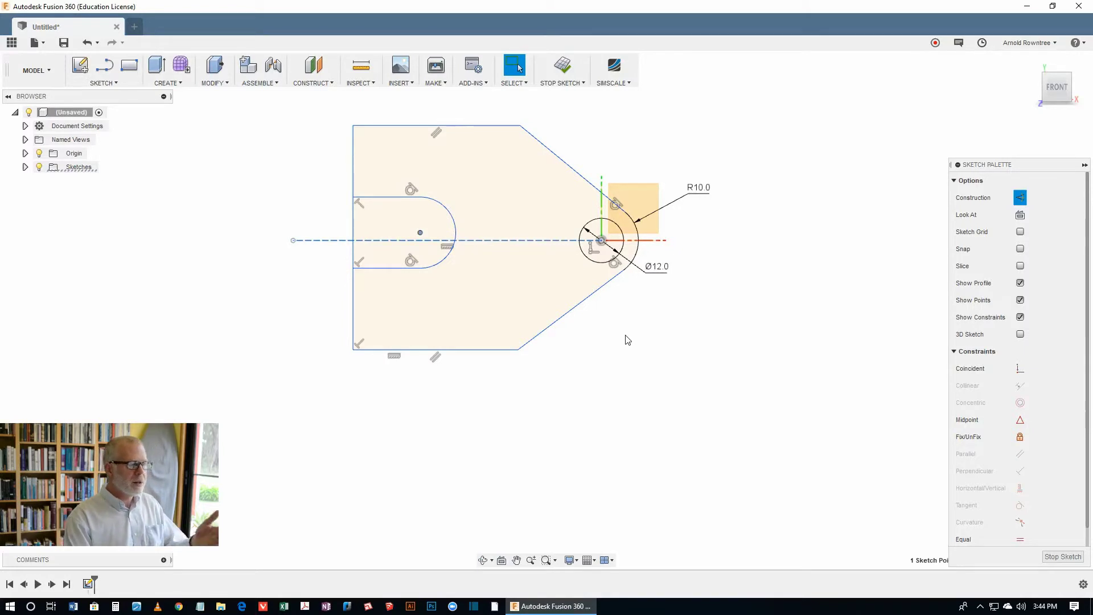
- Make the slot arc centre coincident with the centreline, then search for the Trim tool
{"action": "left_click", "coordinate": [1020, 369]}
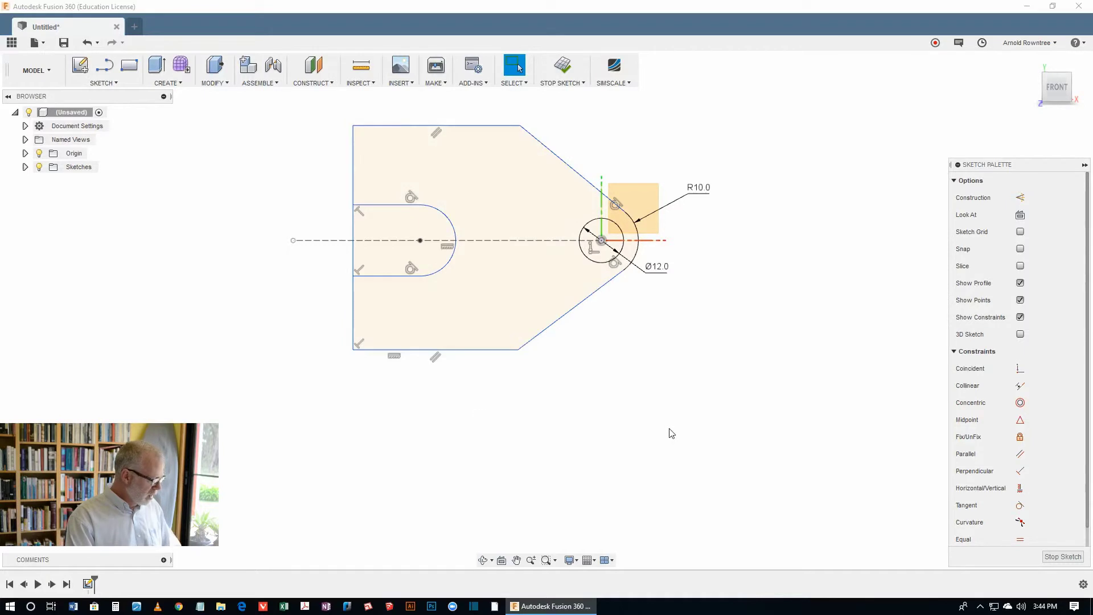
{"action": "key", "text": "s"}
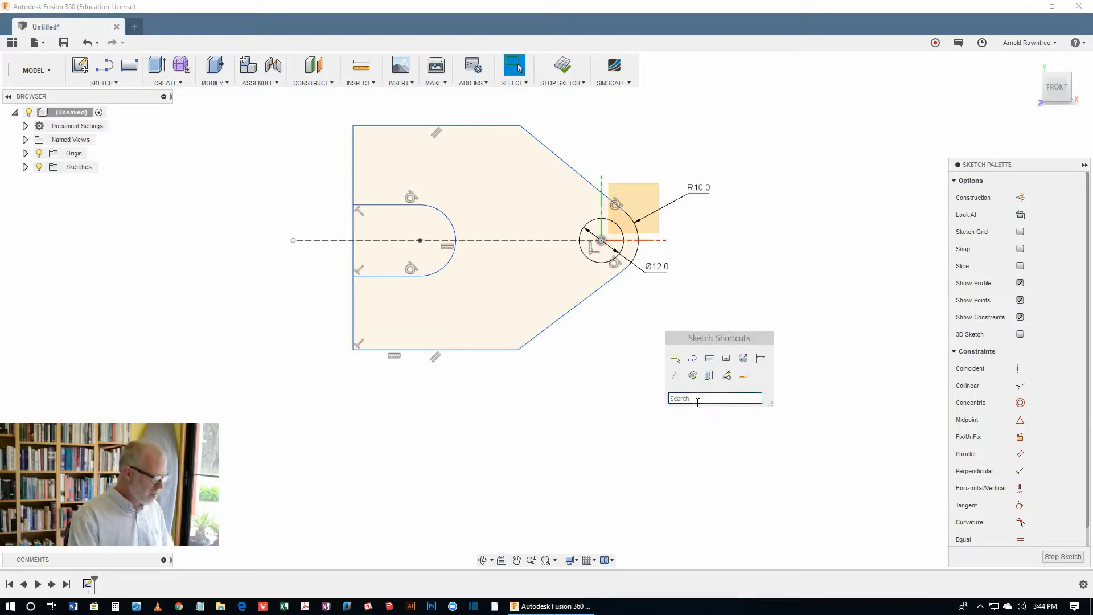
{"action": "type", "text": "trtim"}
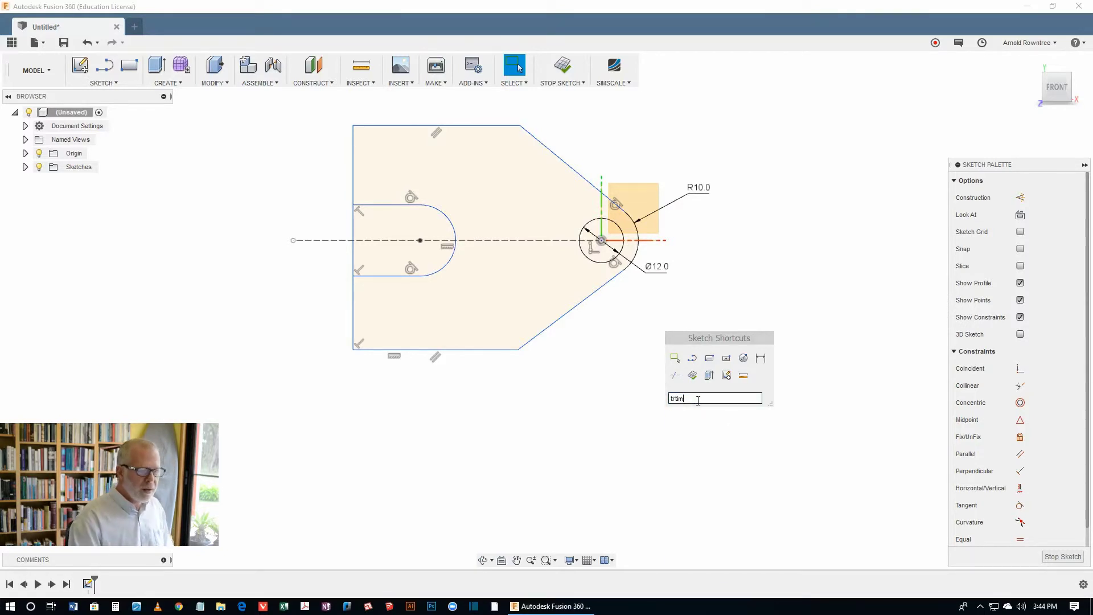
{"action": "key", "text": "BackSpace"}
{"action": "key", "text": "BackSpace"}
{"action": "key", "text": "BackSpace"}
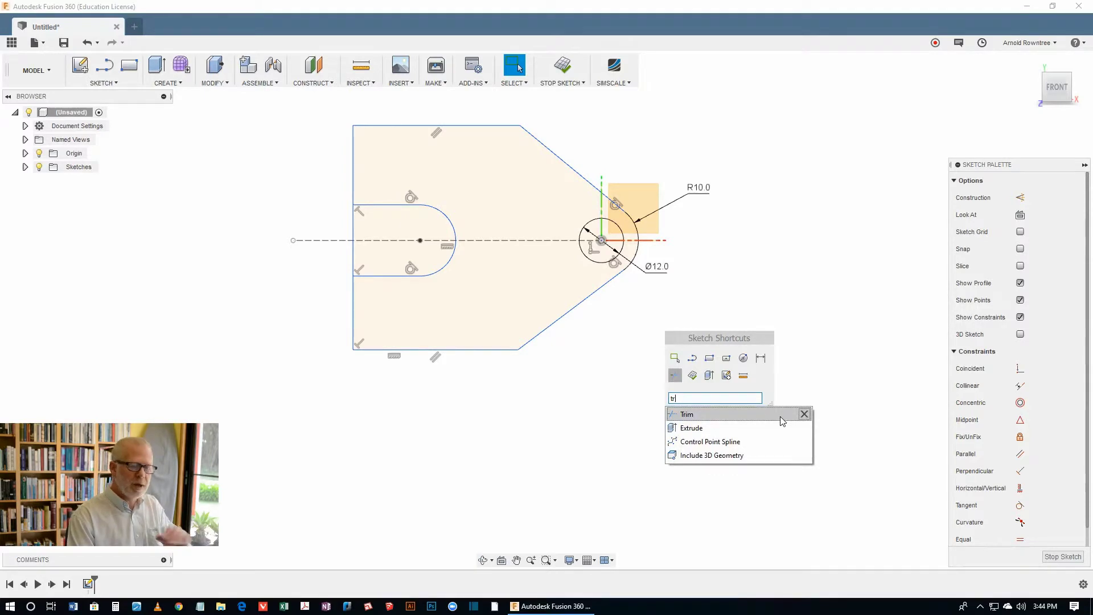
{"action": "left_click", "coordinate": [815, 335]}
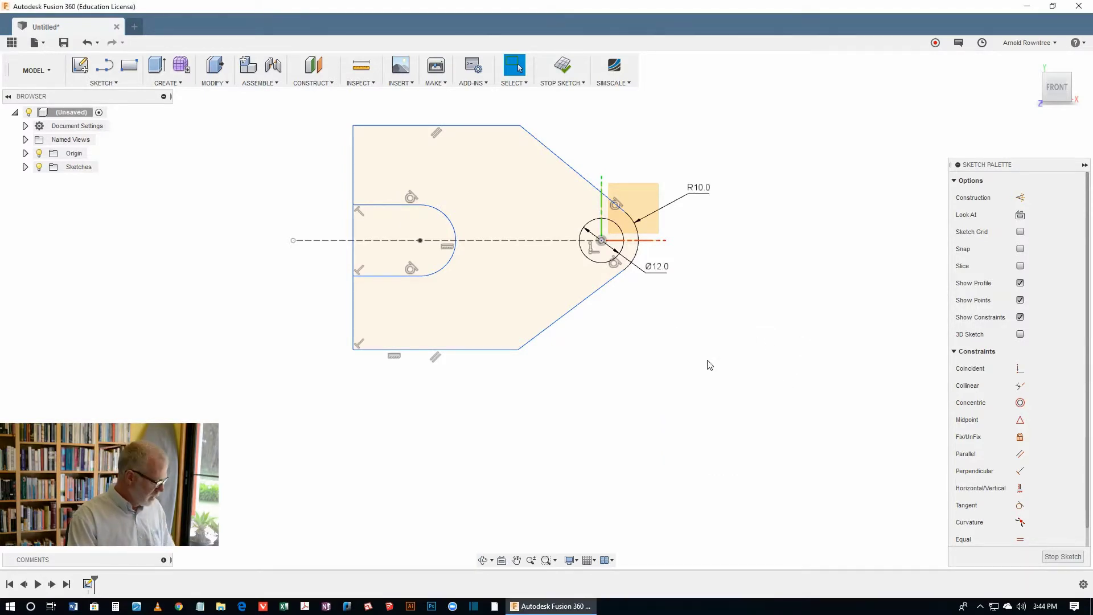
- Trim away the left-edge segment across the slot opening
{"action": "key", "text": "s"}
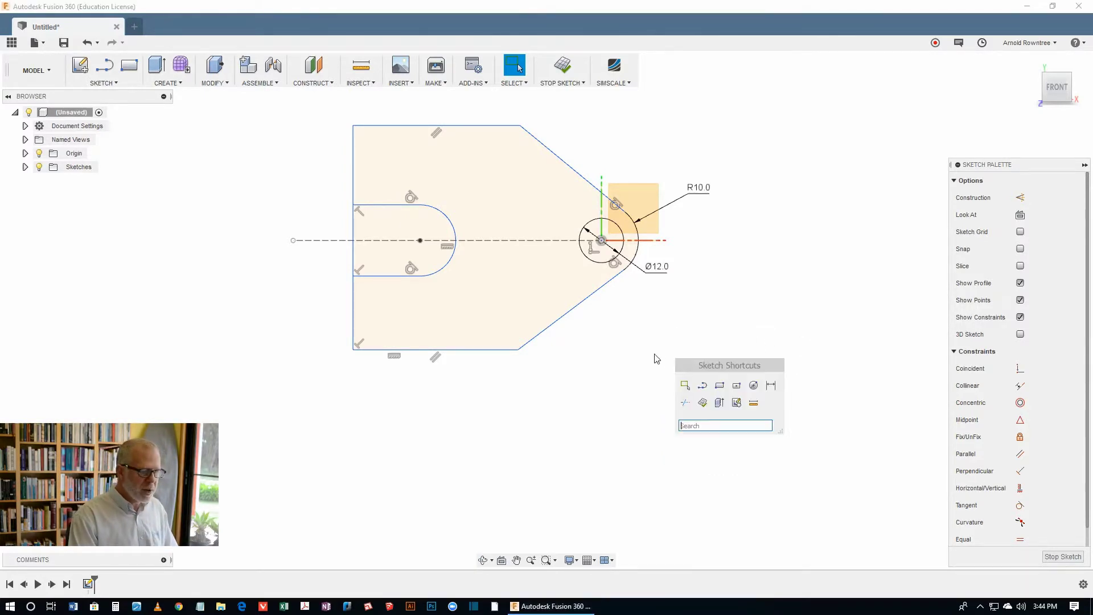
{"action": "left_click", "coordinate": [685, 404]}
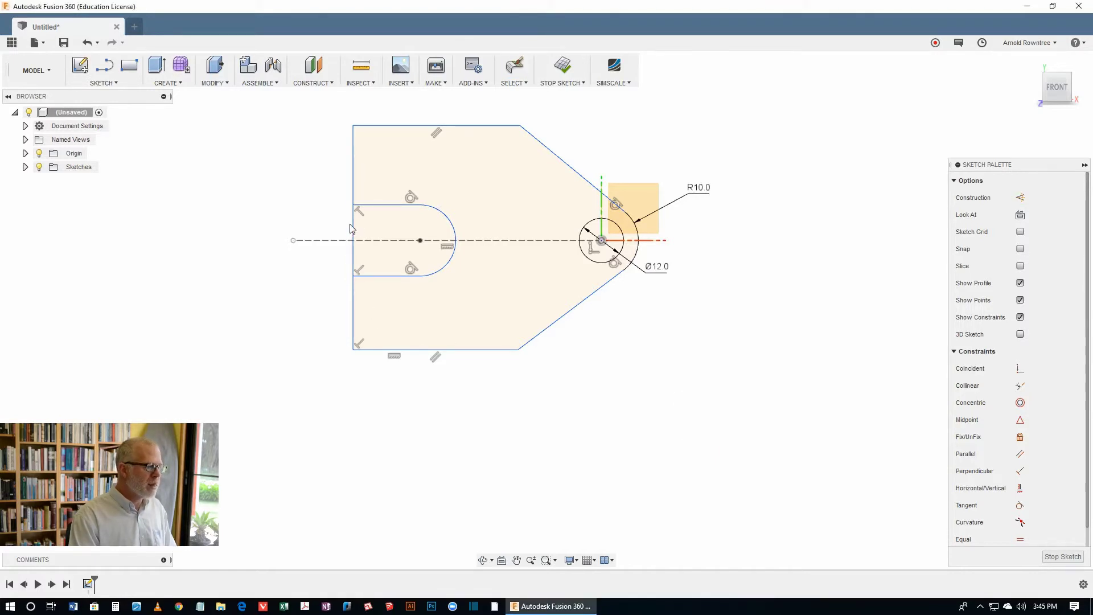
{"action": "left_click", "coordinate": [352, 261]}
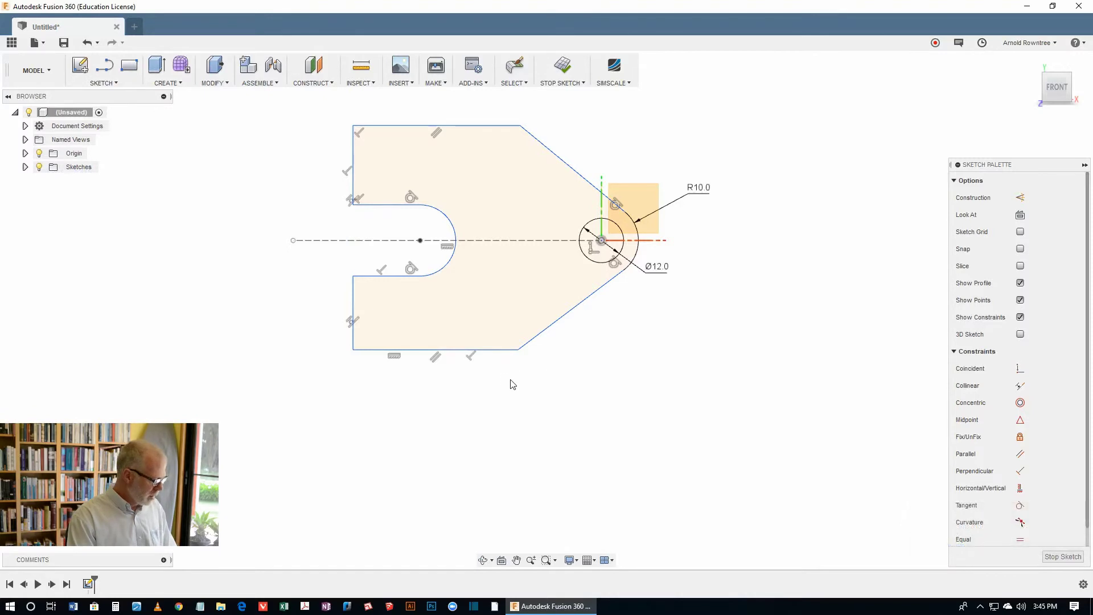
- Dimension the slot arc to a 10 mm radius
{"action": "key", "text": "d"}
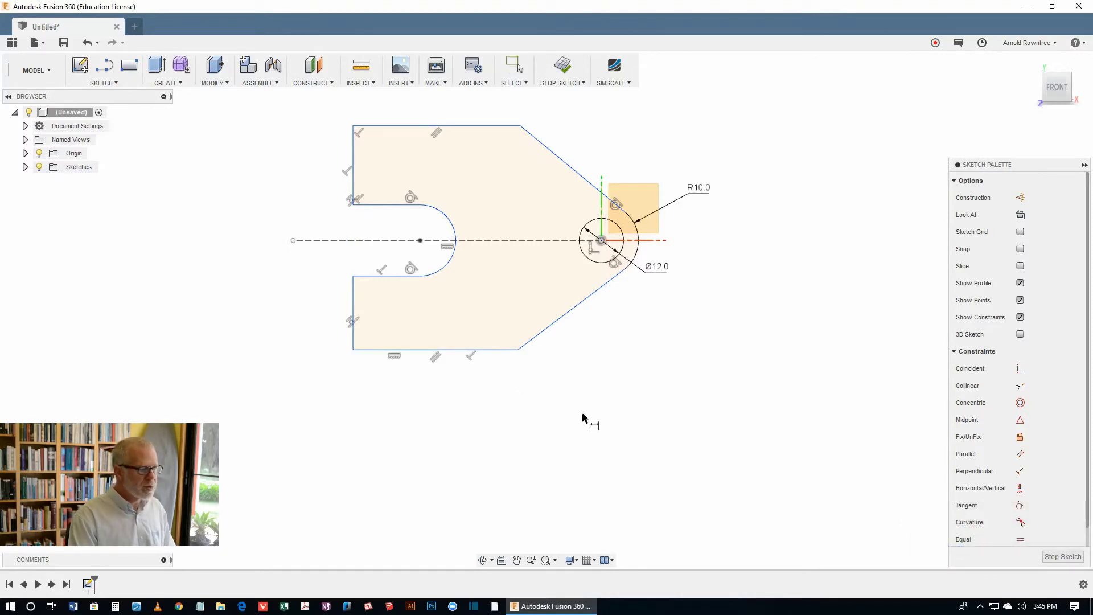
{"action": "left_click", "coordinate": [455, 236]}
{"action": "left_click", "coordinate": [485, 176]}
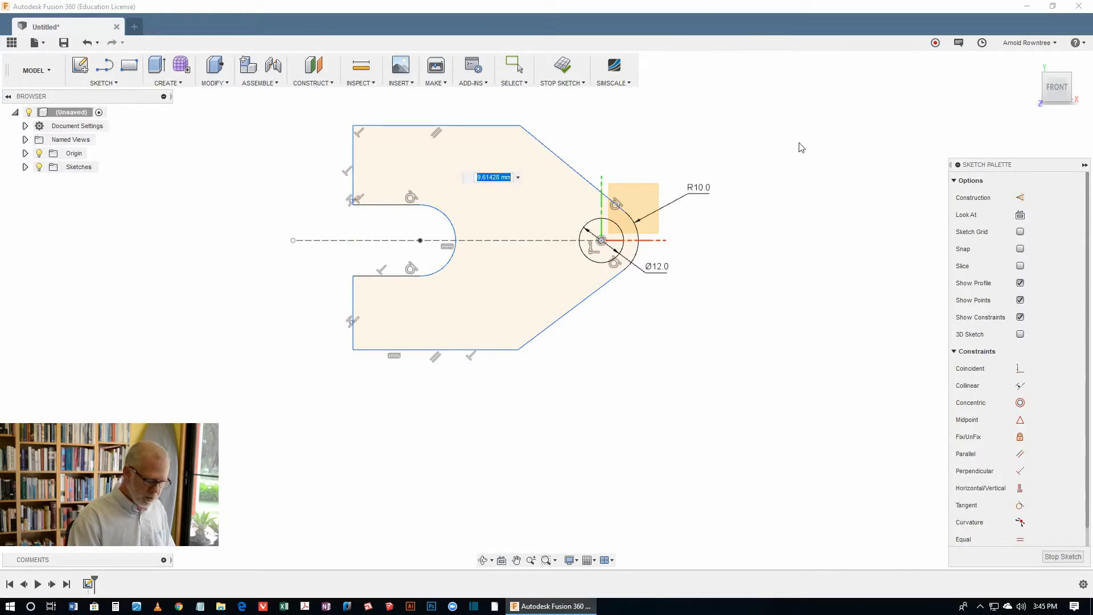
{"action": "type", "text": "10"}
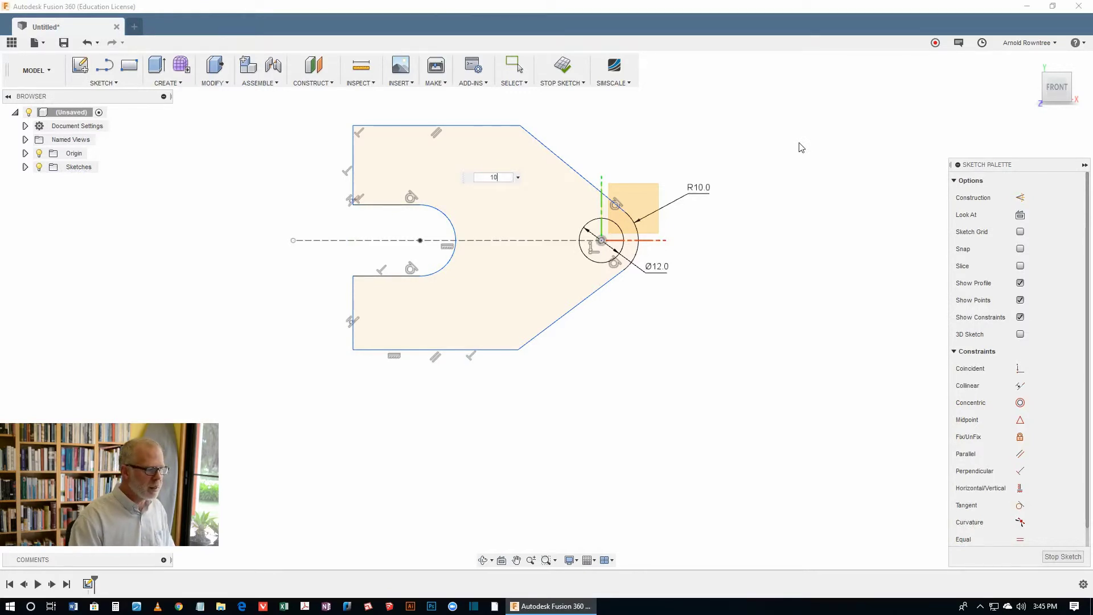
{"action": "key", "text": "Return"}
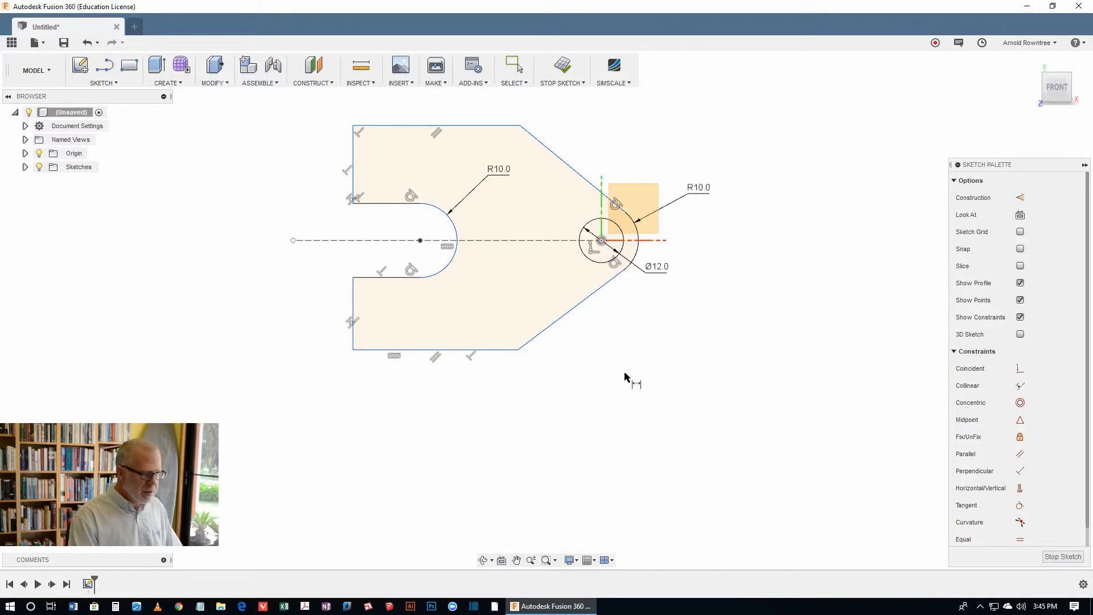
- Make the left-edge segments above and below the slot equal in length
{"action": "key", "text": "s"}
{"action": "left_click", "coordinate": [634, 402]}
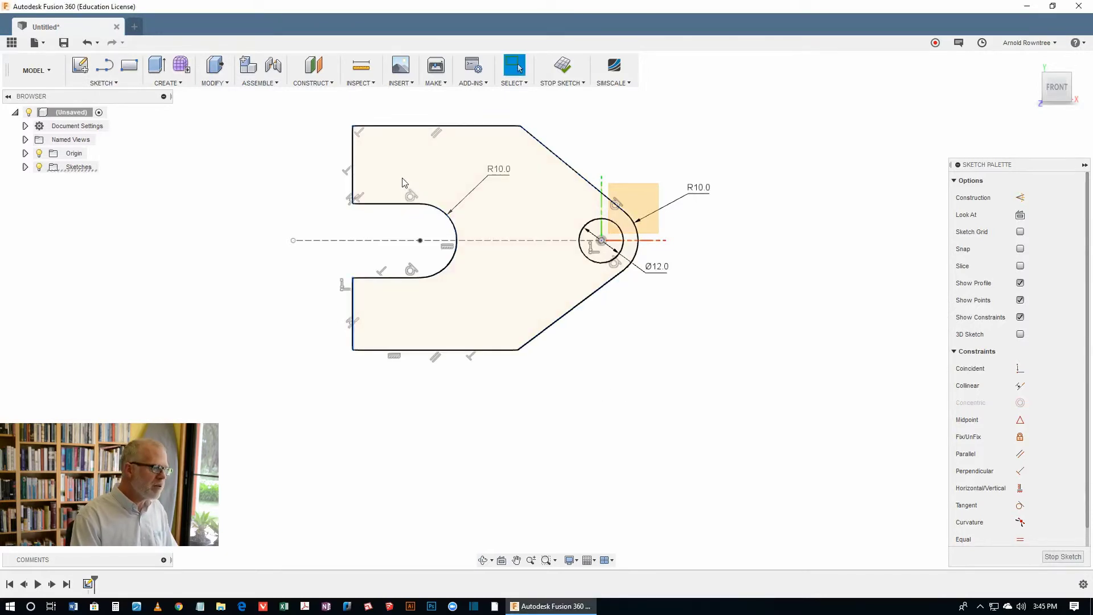
{"action": "left_click", "coordinate": [354, 157]}
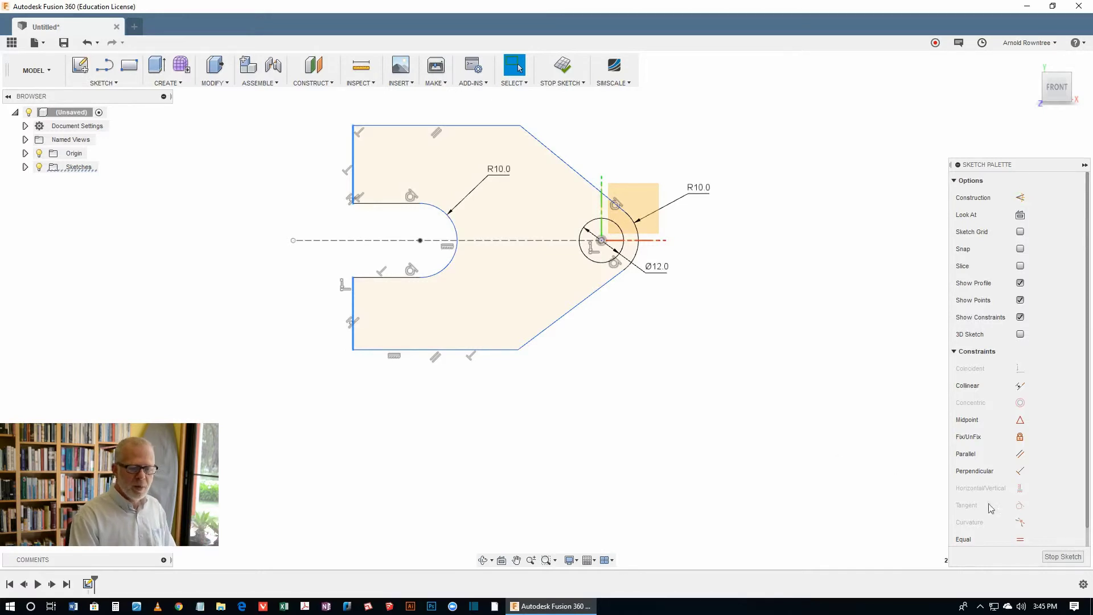
{"action": "left_click", "coordinate": [1021, 540]}
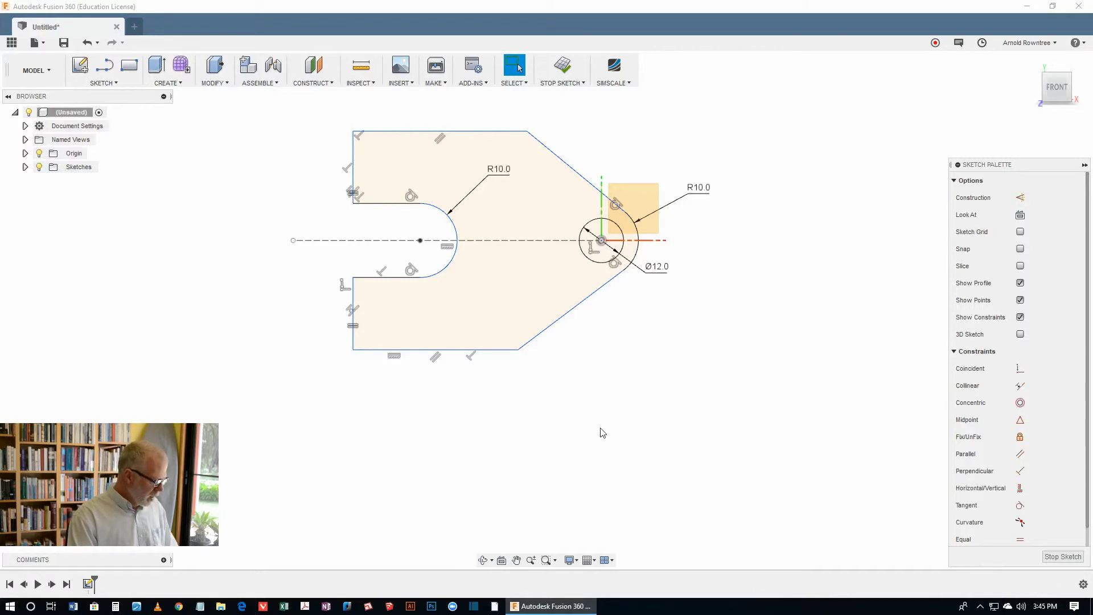
- Dimension the slot centre 20 from the left edge and the bottom edge to 40
{"action": "key", "text": "d"}
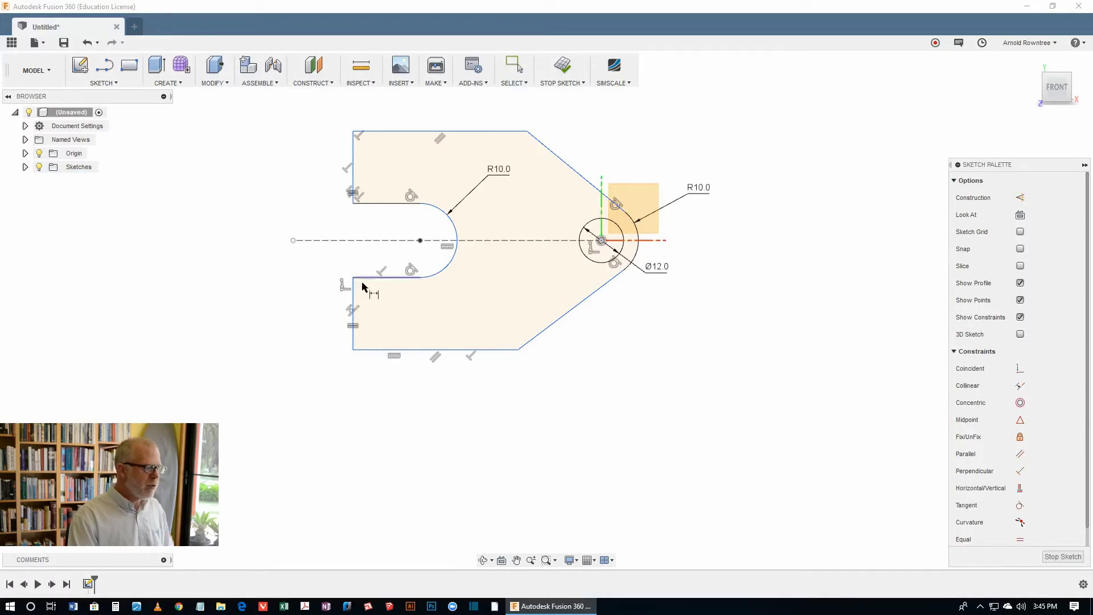
{"action": "left_click", "coordinate": [353, 302]}
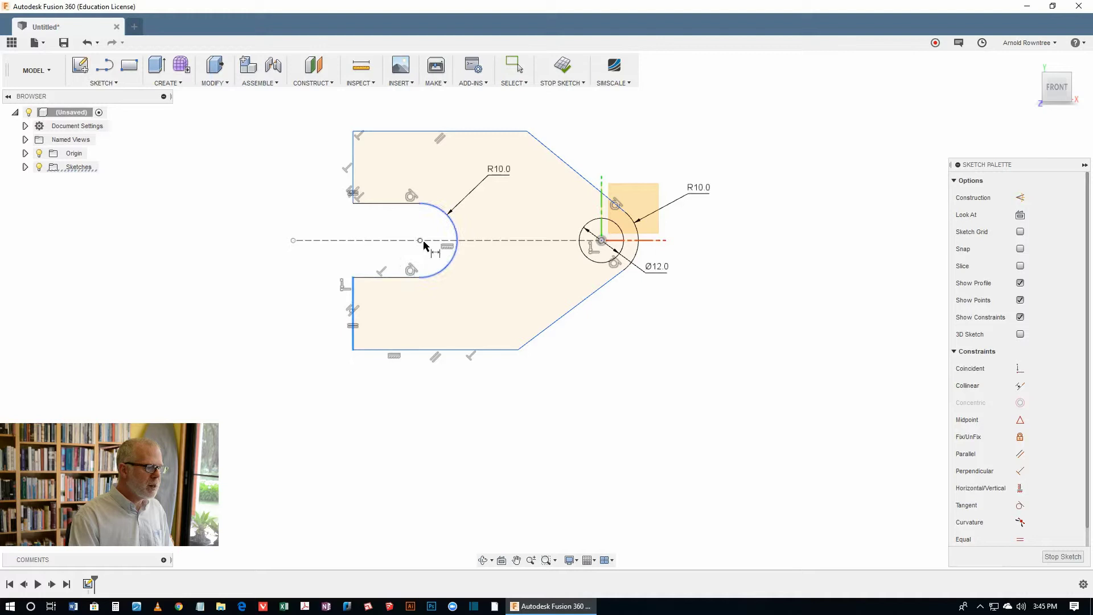
{"action": "left_click", "coordinate": [420, 241]}
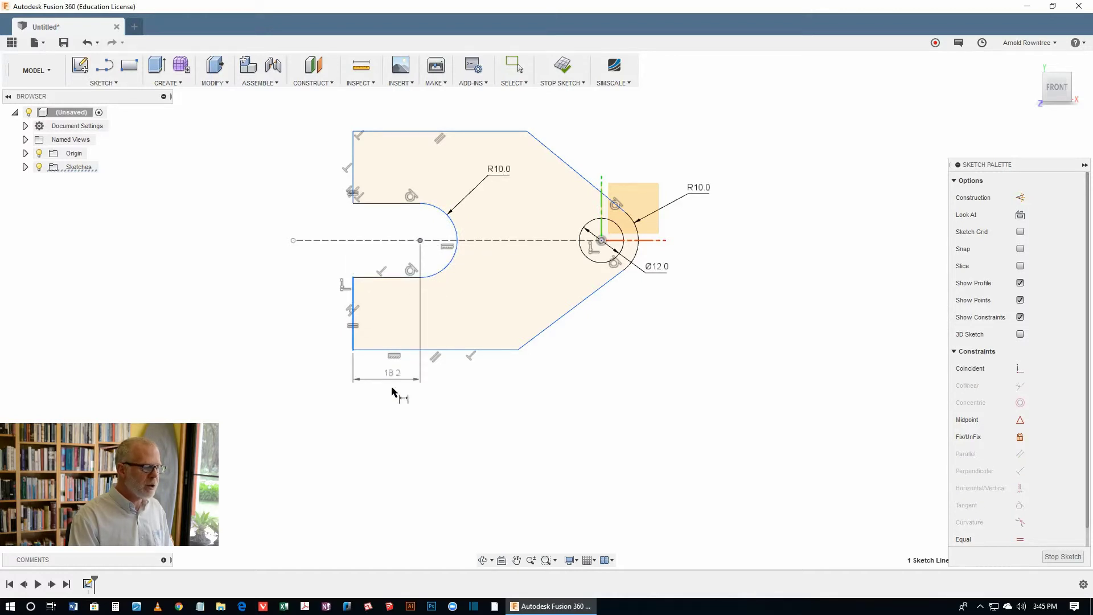
{"action": "left_click", "coordinate": [390, 416]}
{"action": "type", "text": "20"}
{"action": "key", "text": "Return"}
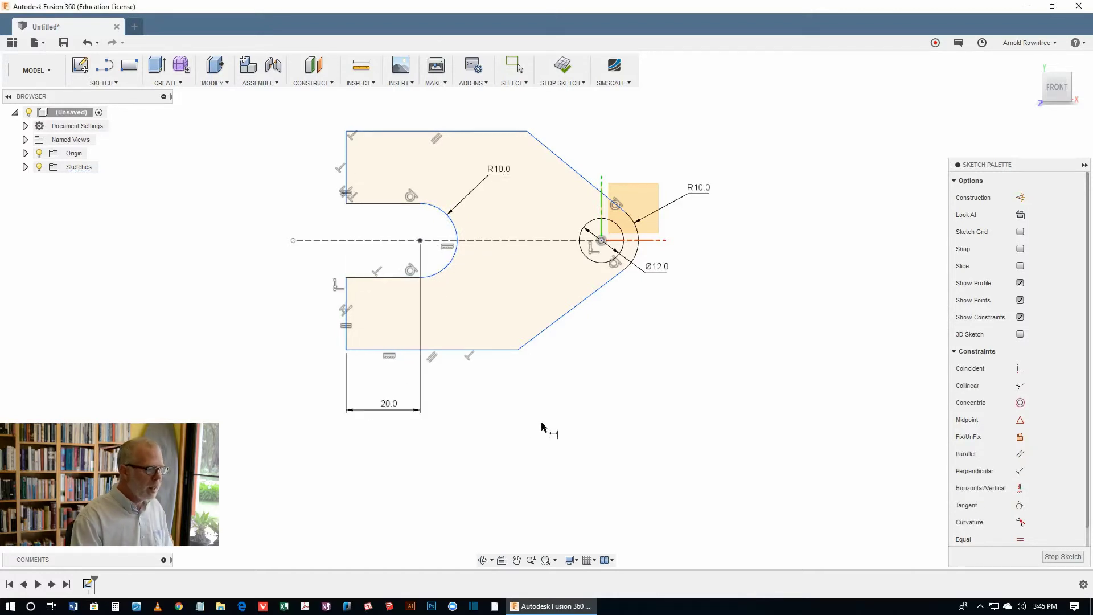
{"action": "left_click", "coordinate": [495, 353]}
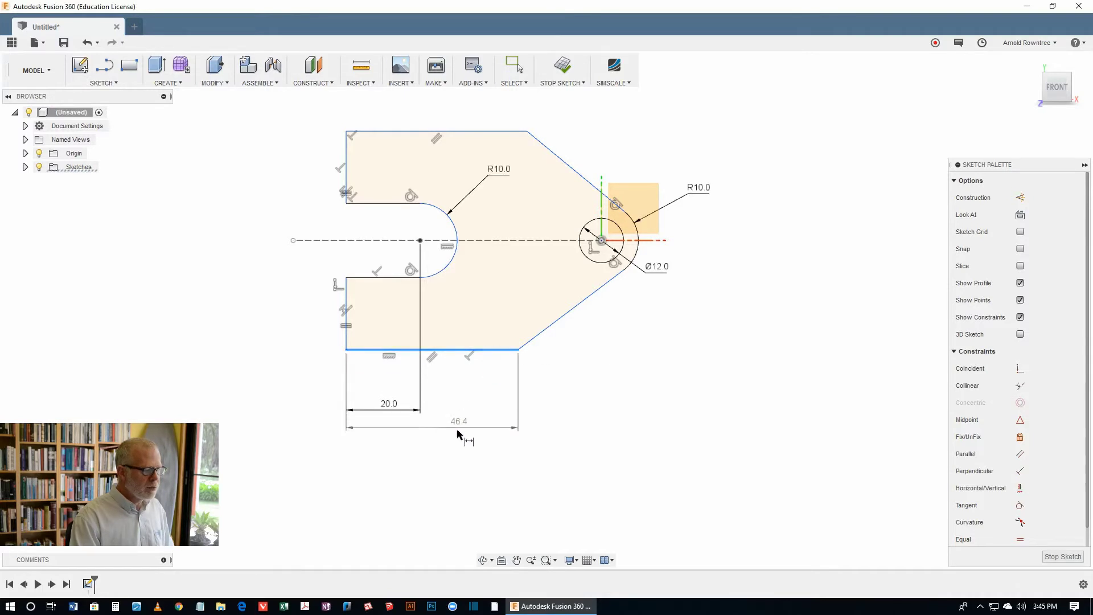
{"action": "left_click", "coordinate": [457, 454]}
{"action": "type", "text": "40"}
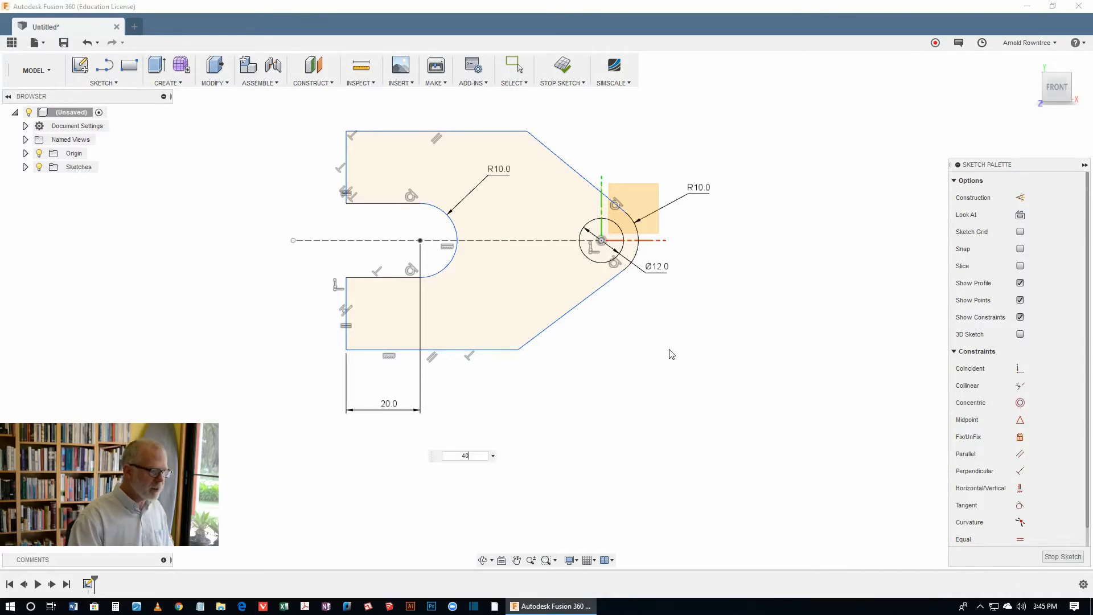
{"action": "key", "text": "Return"}
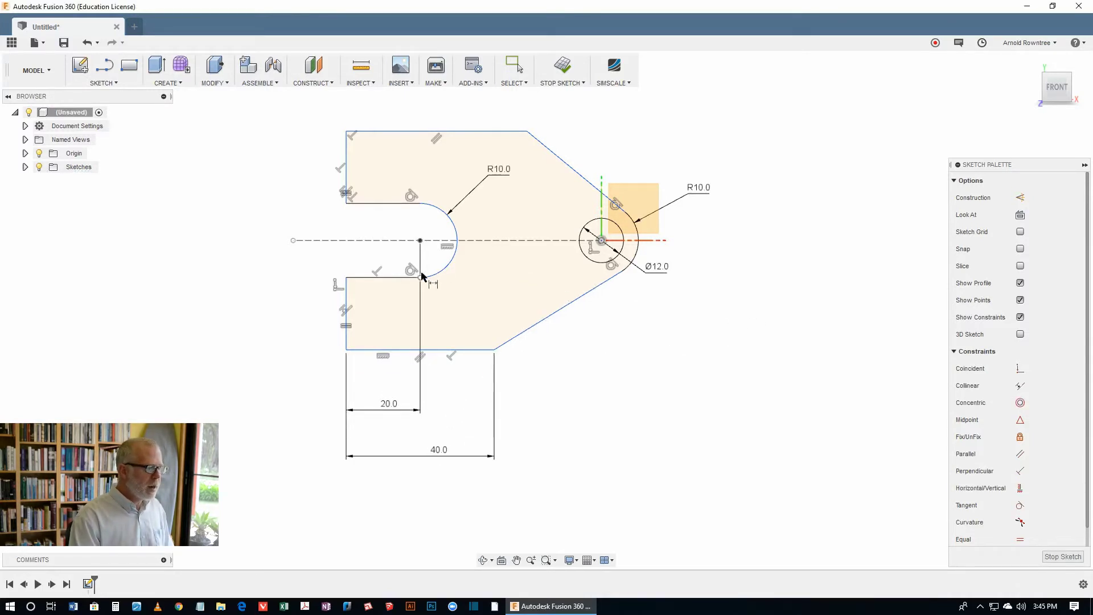
- Dimension the hole centre 80 from the left edge
{"action": "left_click", "coordinate": [346, 311]}
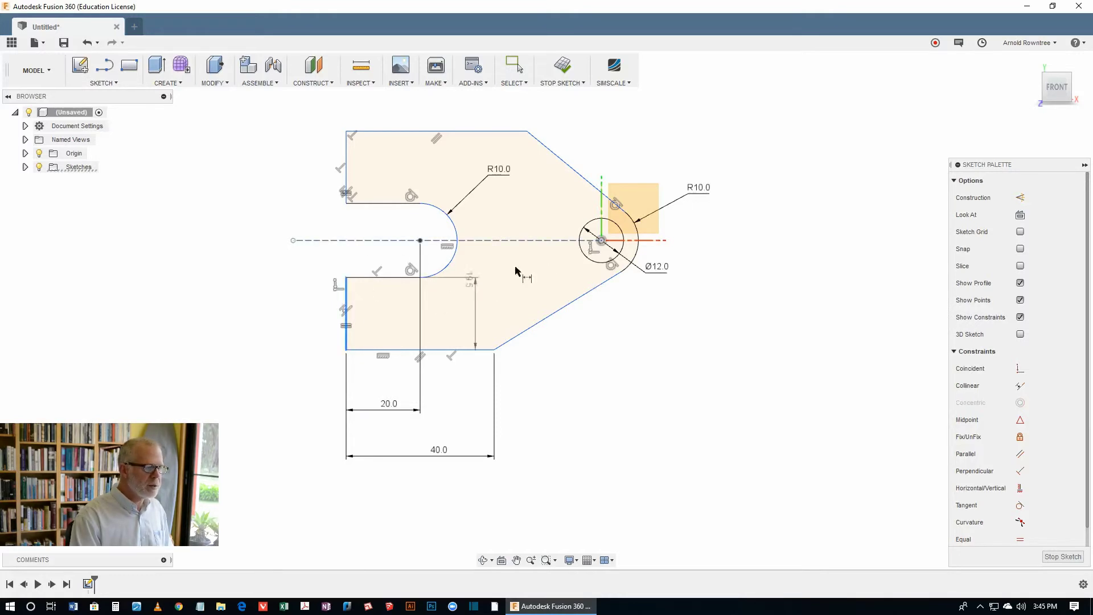
{"action": "left_click", "coordinate": [601, 240]}
{"action": "left_click", "coordinate": [485, 505]}
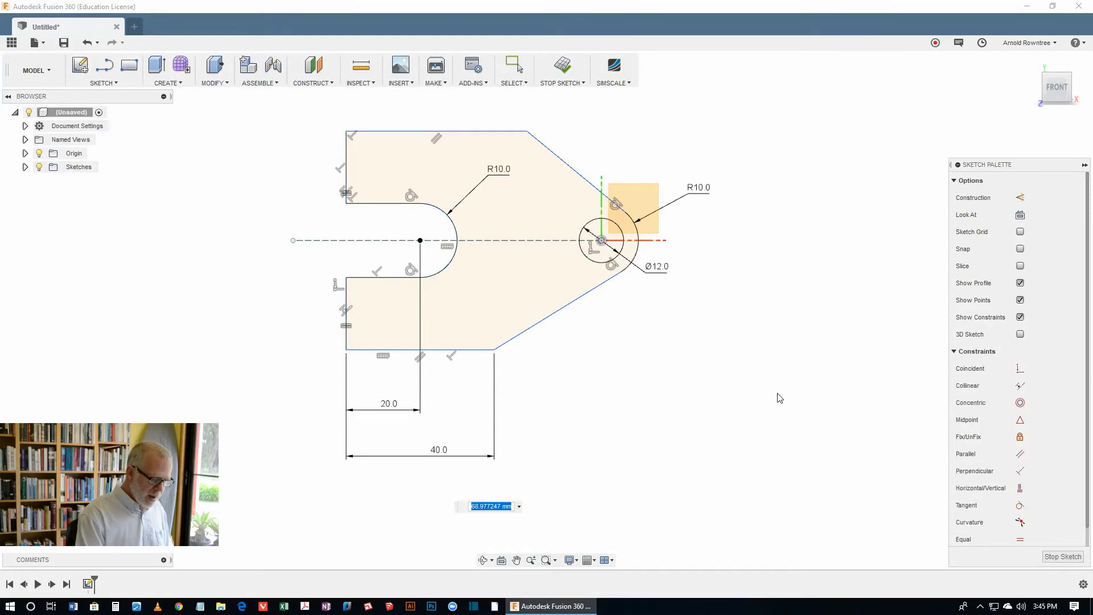
{"action": "type", "text": "80"}
{"action": "key", "text": "Return"}
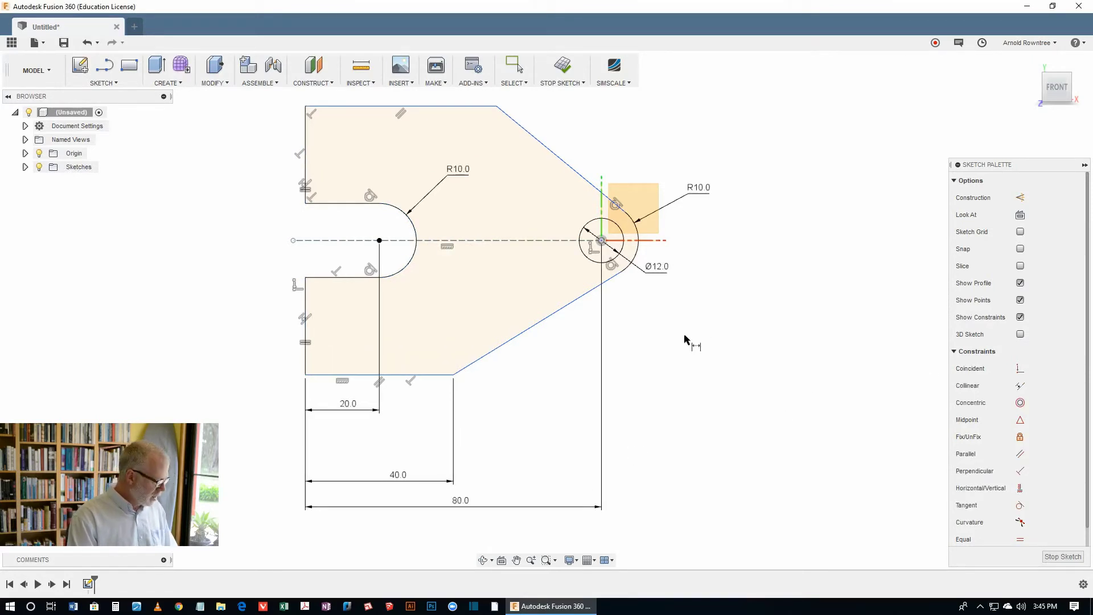
- Constrain the plate's top and bottom edges to be equal in length
{"action": "key", "text": "s"}
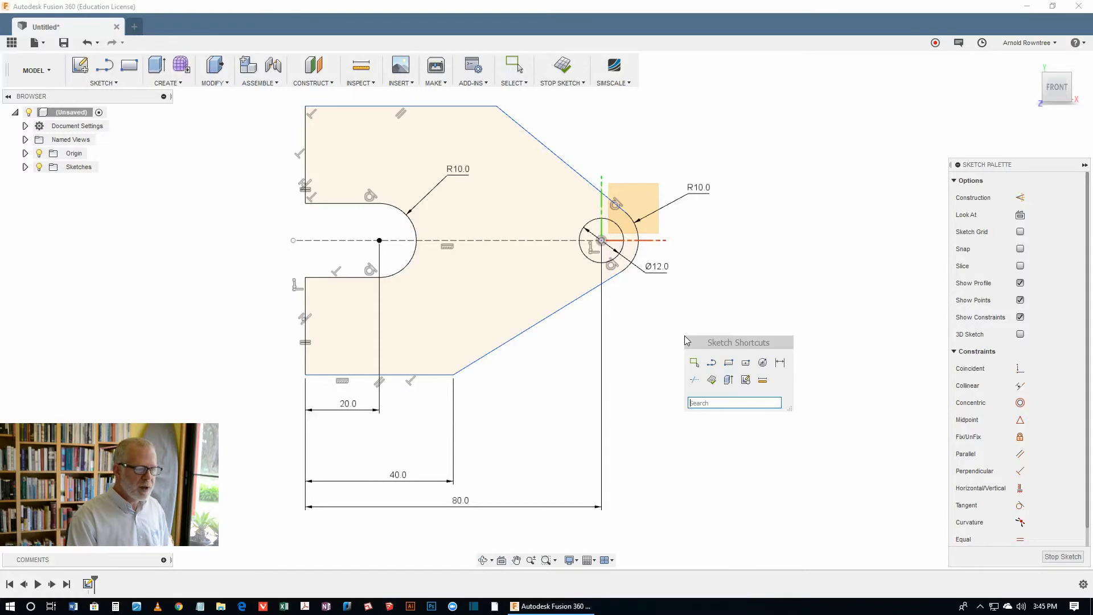
{"action": "left_click", "coordinate": [694, 363]}
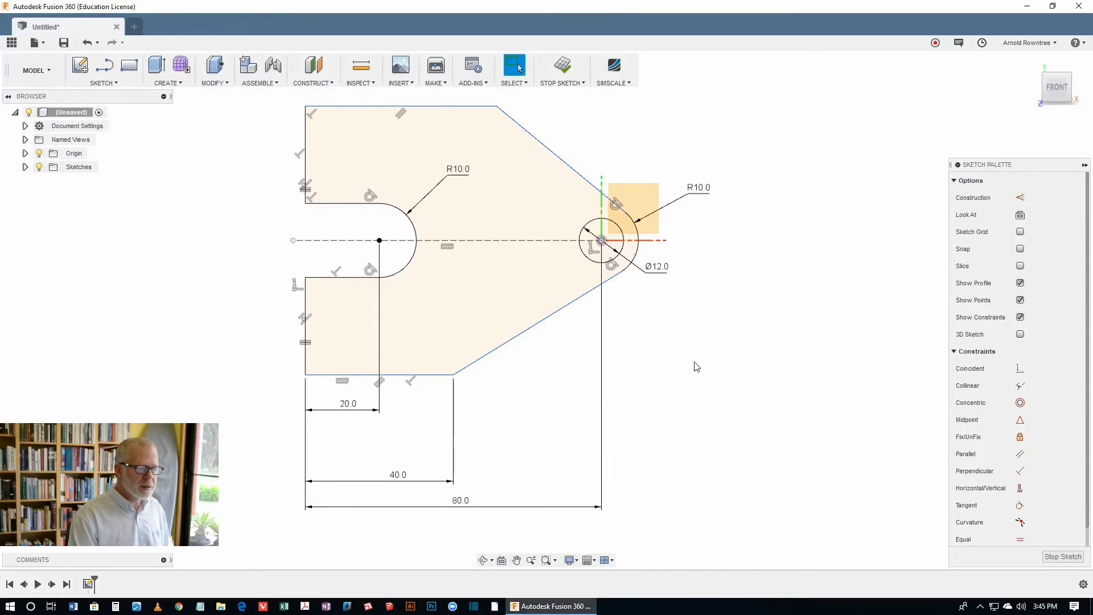
{"action": "left_click", "coordinate": [434, 376]}
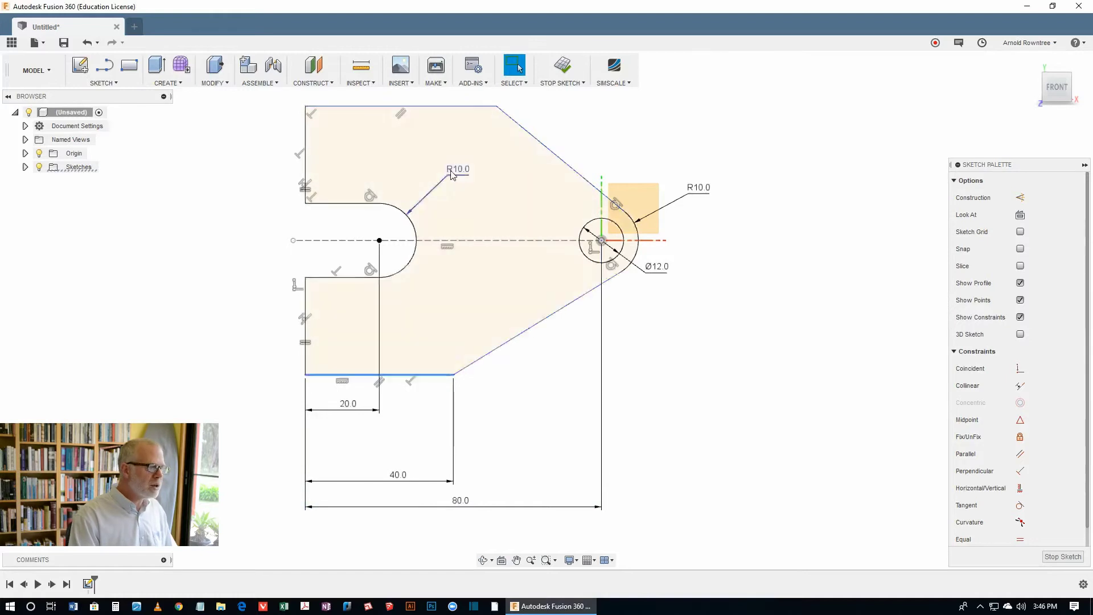
{"action": "left_click", "coordinate": [448, 108]}
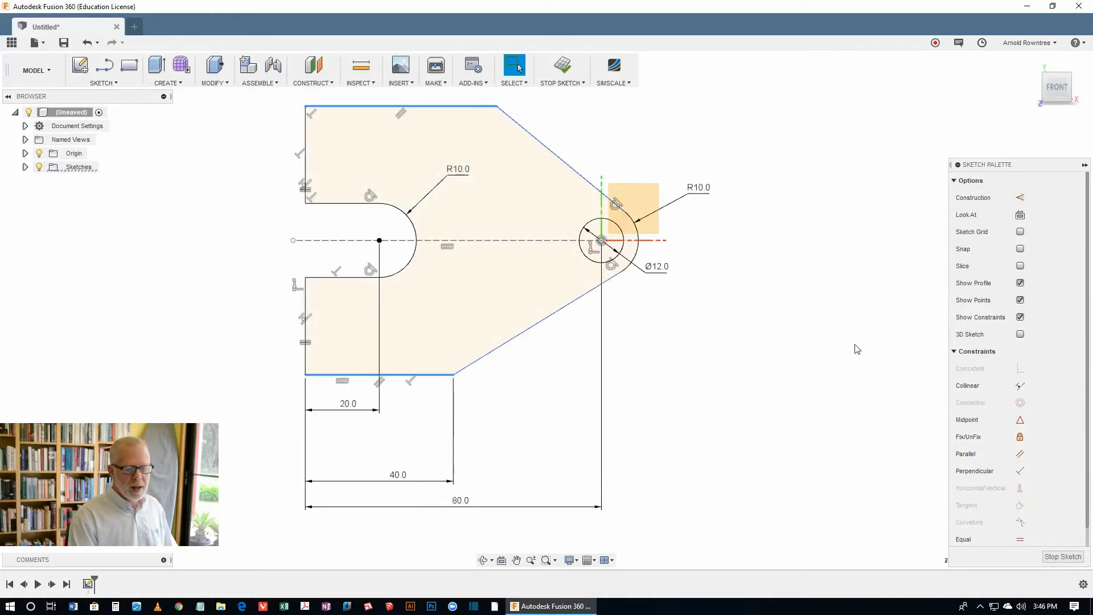
{"action": "left_click", "coordinate": [1021, 539]}
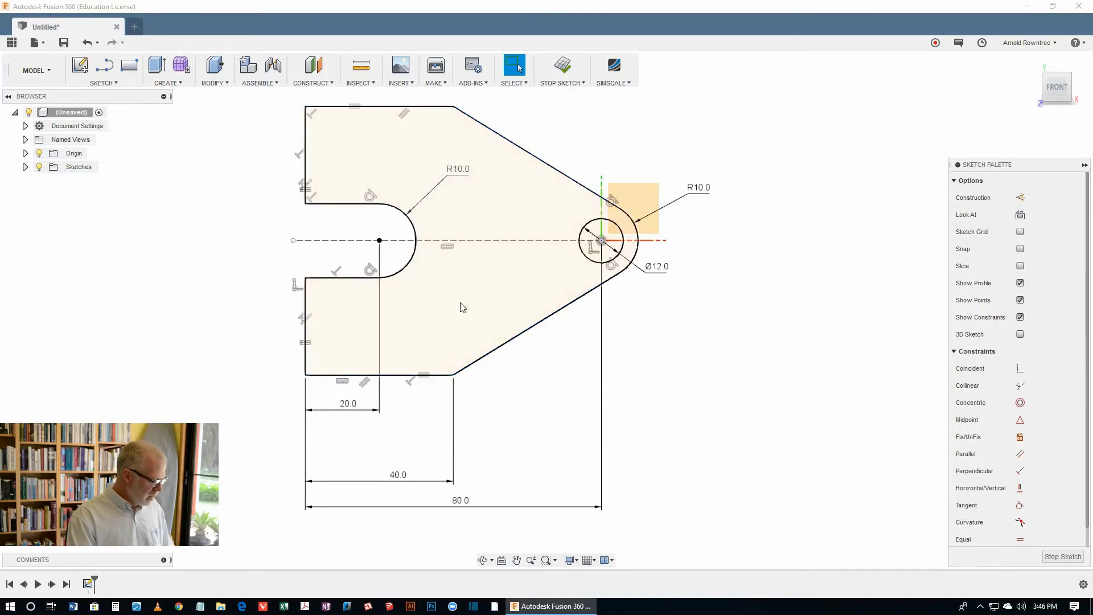
- Dimension the distance between the bottom and top edges as 60 mm, placed left of the plate
{"action": "key", "text": "d"}
{"action": "left_click", "coordinate": [340, 376]}
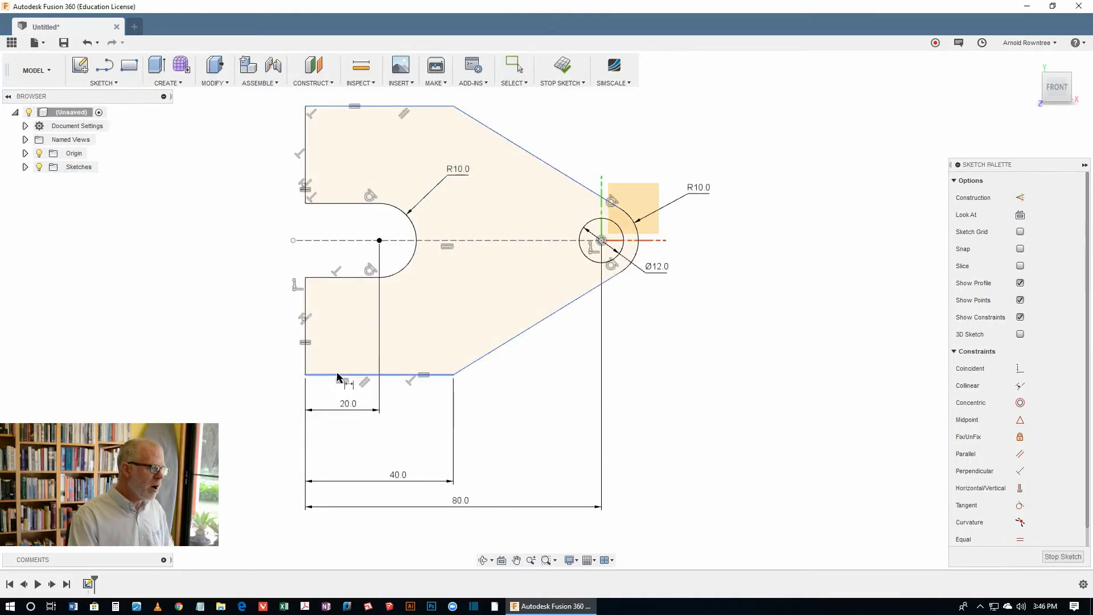
{"action": "left_click", "coordinate": [321, 107]}
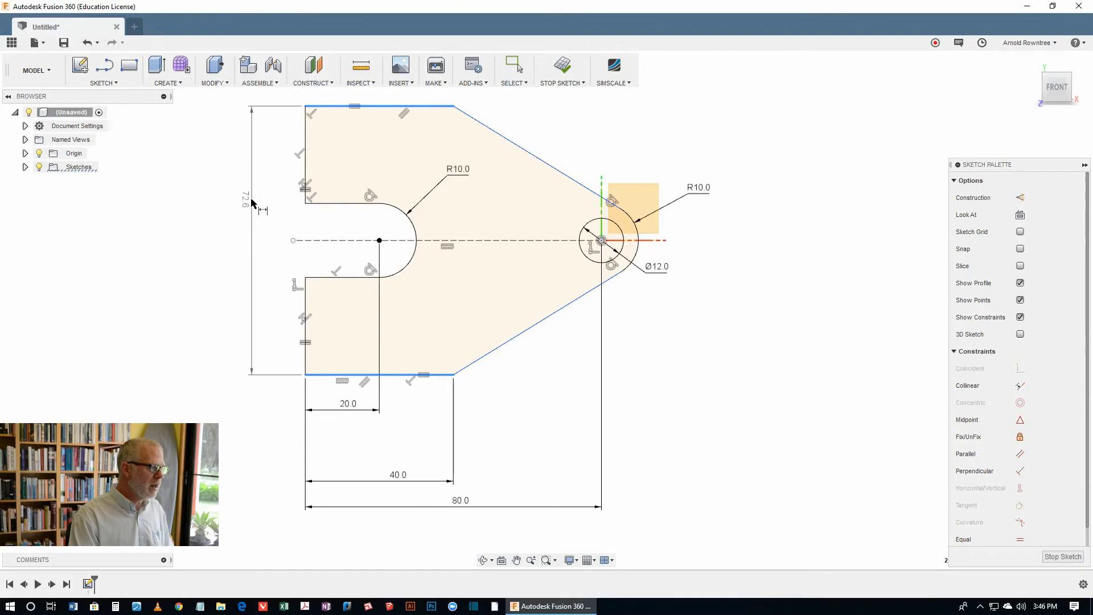
{"action": "left_click", "coordinate": [244, 203]}
{"action": "type", "text": "60"}
{"action": "key", "text": "Return"}
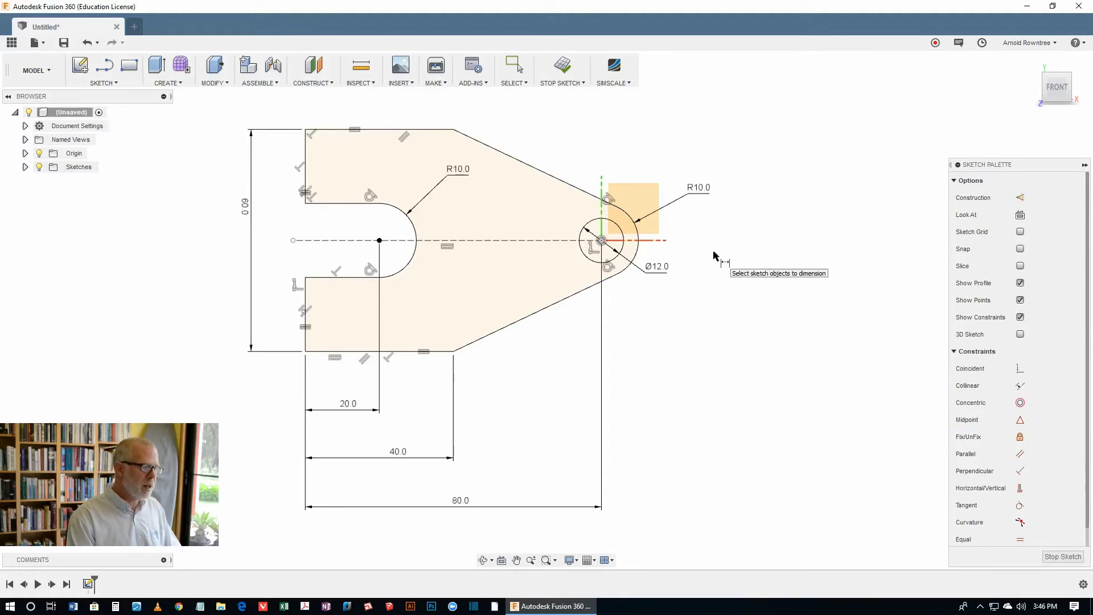
- Extrude the plate profile 20 mm, changing the initial 15 mm entry, into a new body
{"action": "key", "text": "e"}
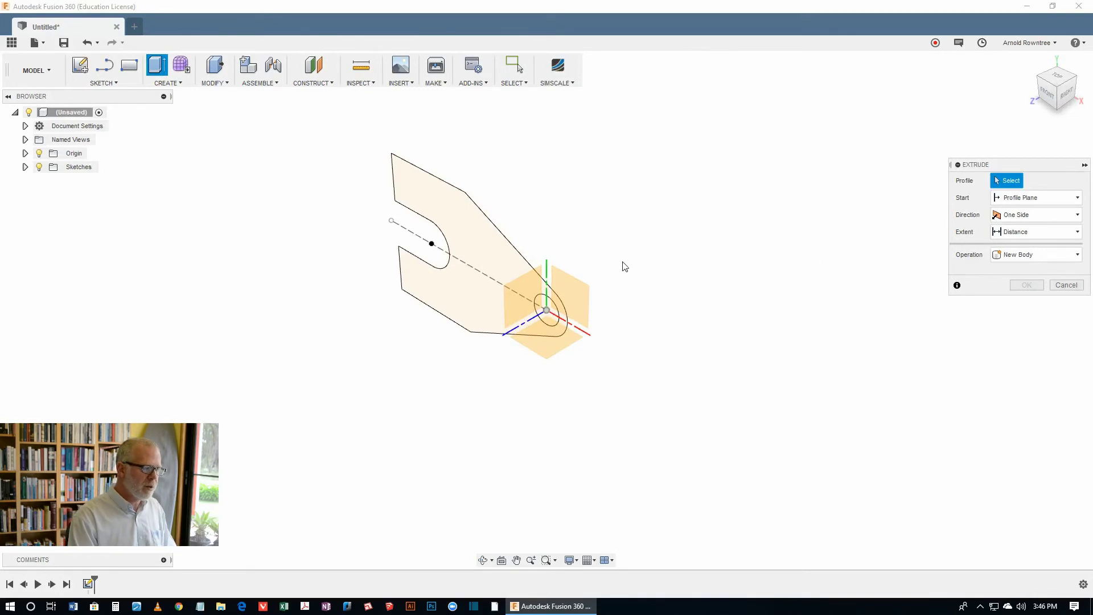
{"action": "left_click", "coordinate": [482, 230]}
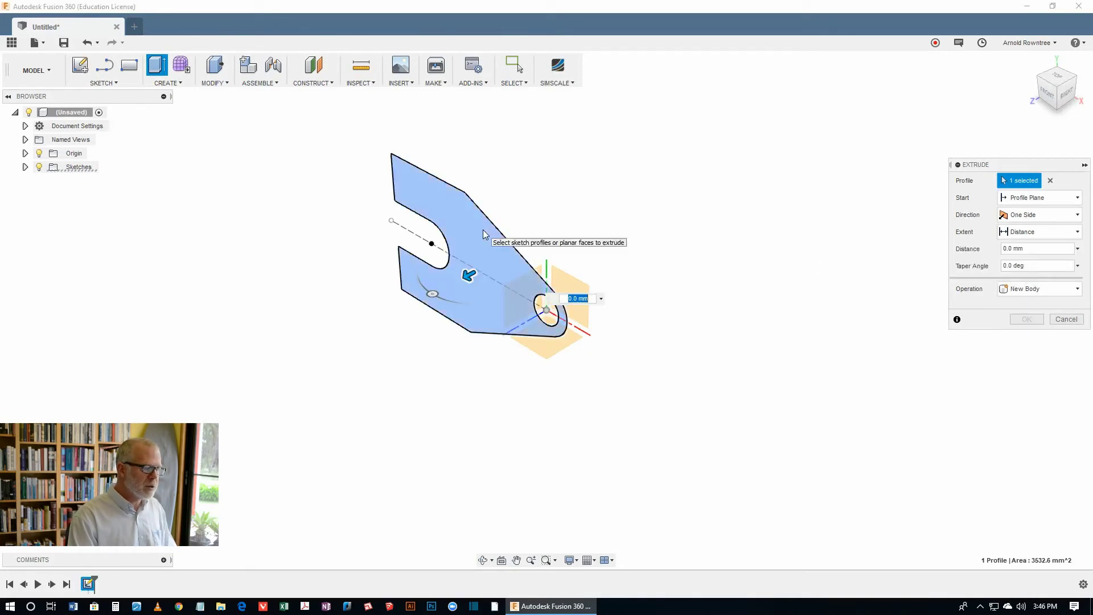
{"action": "type", "text": "15"}
{"action": "key", "text": "Return"}
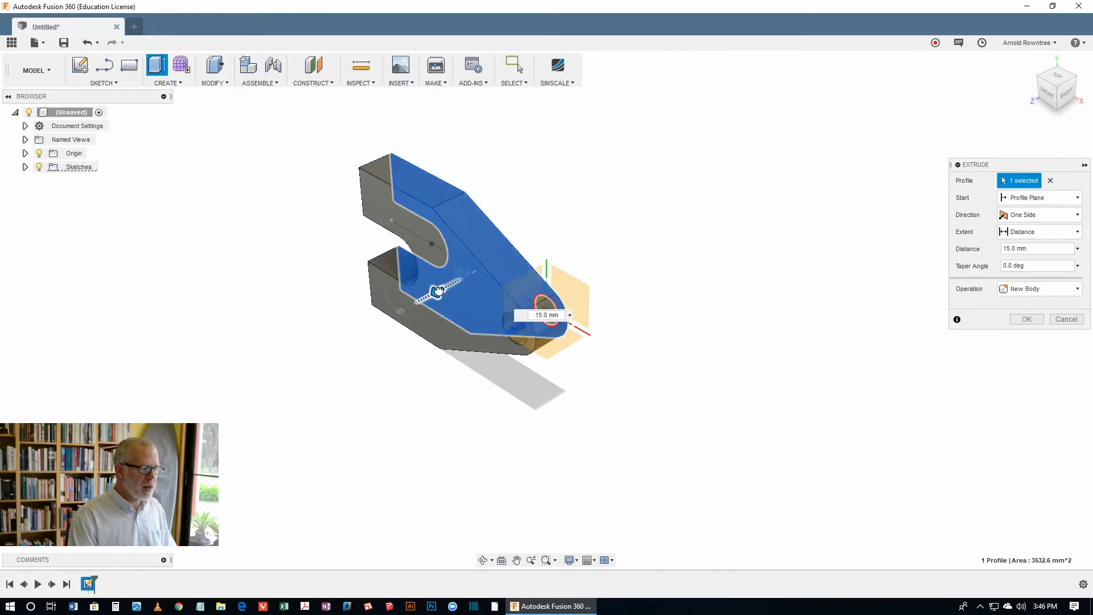
{"action": "type", "text": "2"}
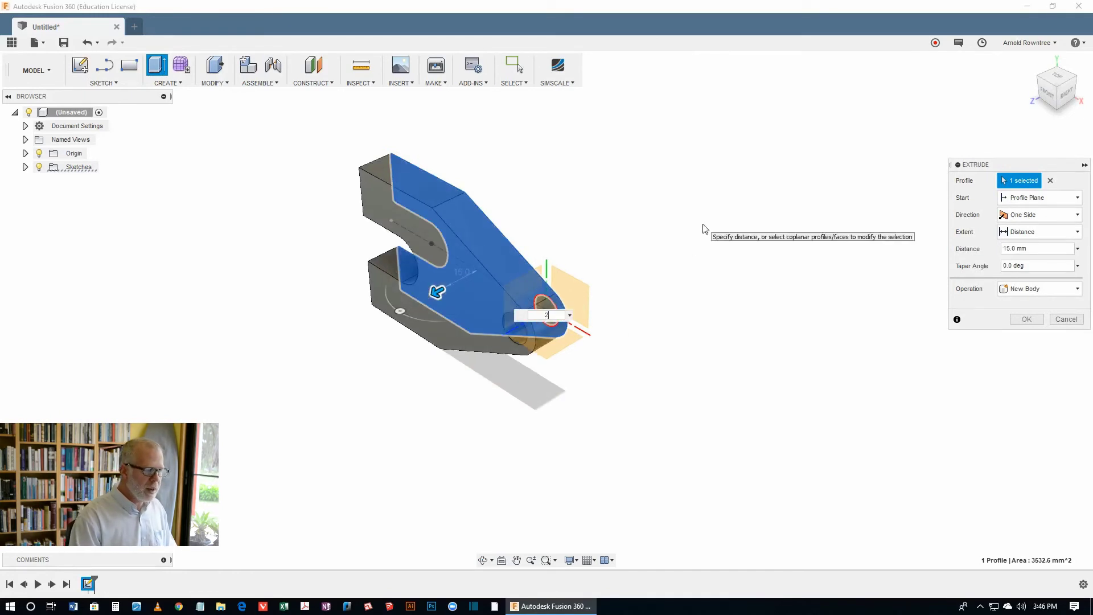
{"action": "type", "text": "0"}
{"action": "key", "text": "Return"}
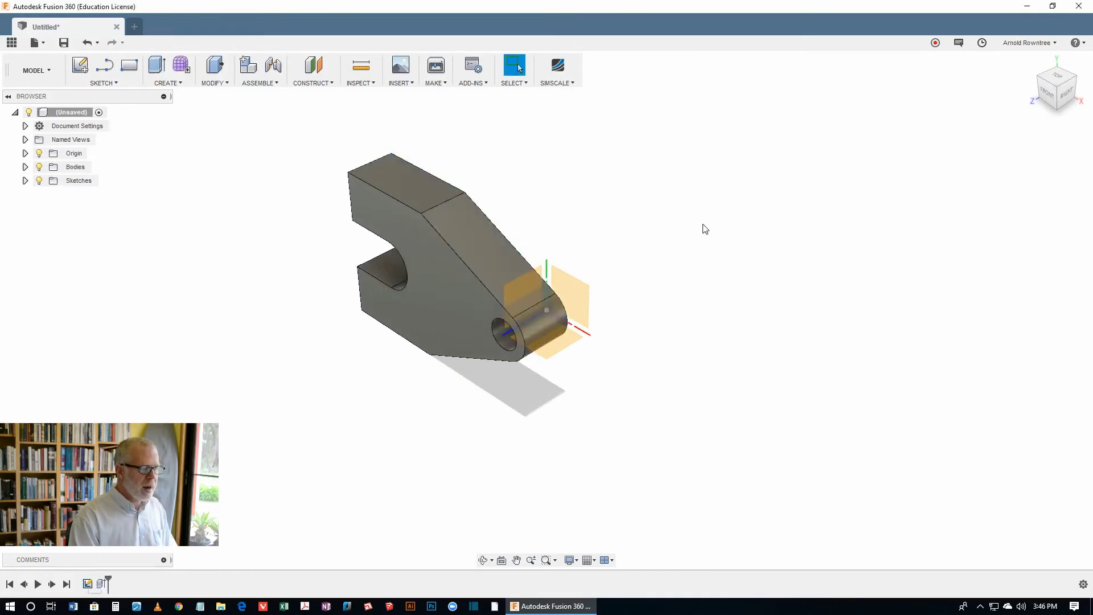
- Turn off the Origin planes and axes in the browser
{"action": "mouse_move", "coordinate": [588, 352]}
{"action": "middle_mouse_down", "text": "shift"}
{"action": "mouse_move", "coordinate": [576, 339]}
{"action": "mouse_move", "coordinate": [627, 327]}
{"action": "mouse_move", "coordinate": [578, 332]}
{"action": "mouse_move", "coordinate": [594, 350]}
{"action": "mouse_move", "coordinate": [601, 344]}
{"action": "middle_mouse_up", "text": "shift"}
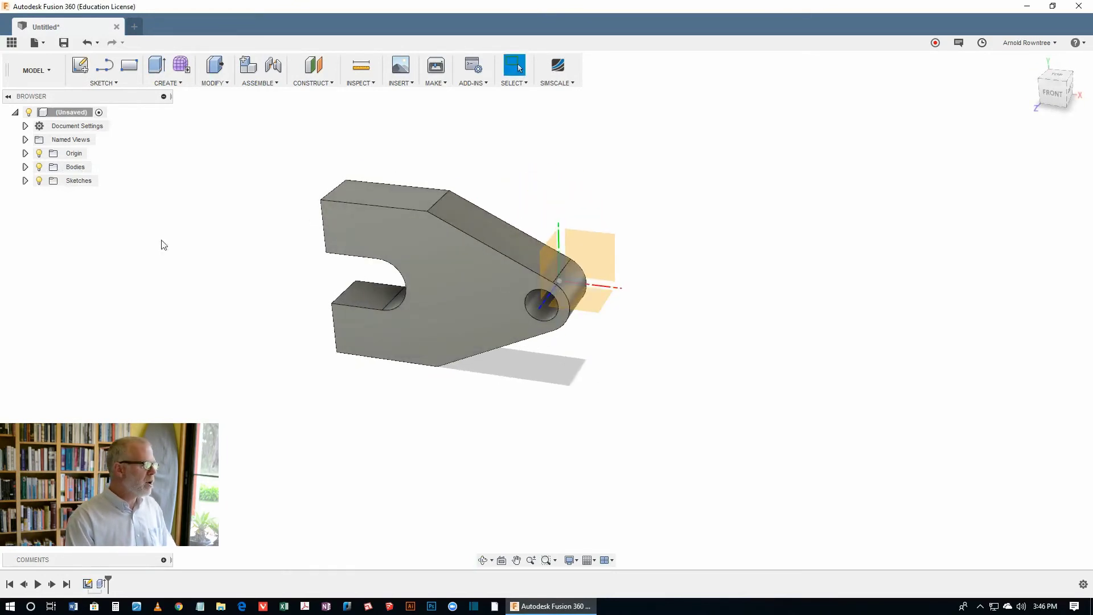
{"action": "left_click", "coordinate": [39, 153]}
{"action": "middle_click_drag", "start_coordinate": [307, 274], "coordinate": [458, 299], "text": "shift"}
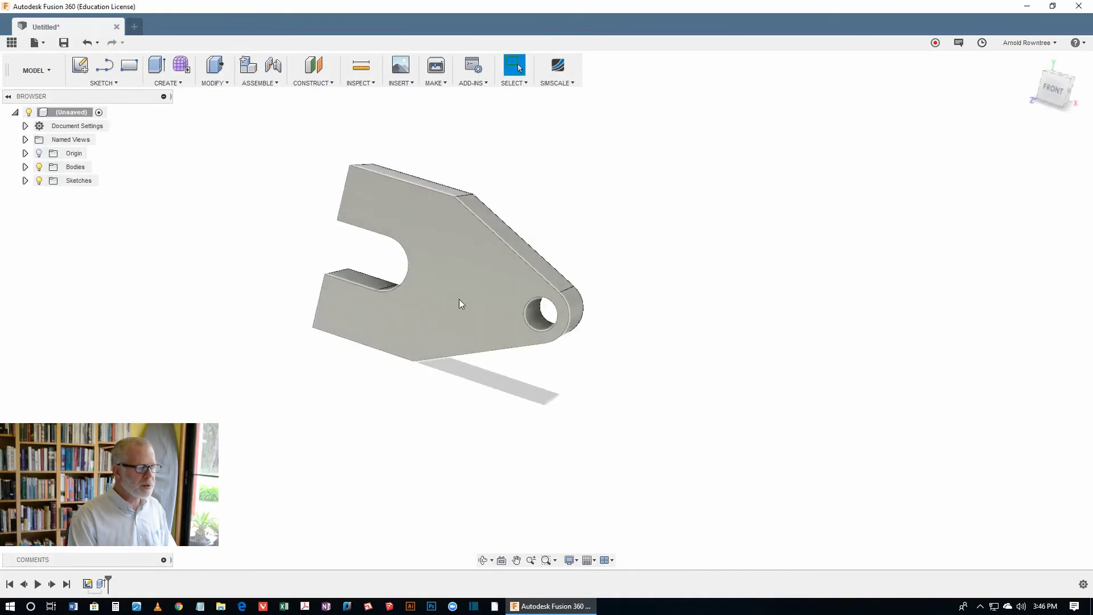
{"action": "scroll", "coordinate": [443, 282], "scroll_direction": "up", "scroll_amount": 3}
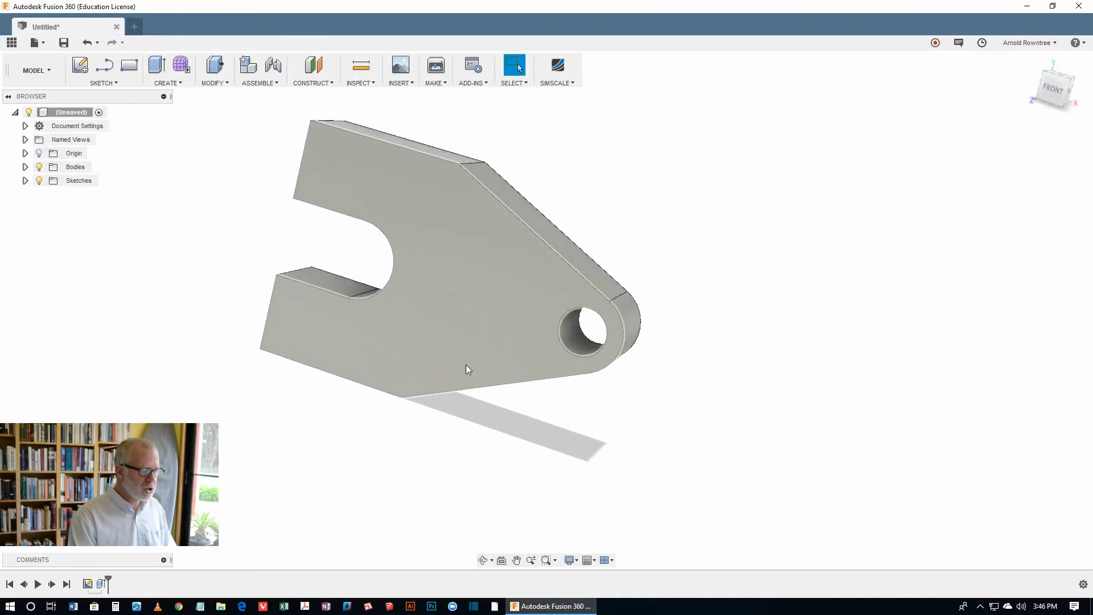
- Keep the Perspective camera in Display Settings and inspect the plate's rounded end
{"action": "left_click", "coordinate": [569, 561]}
{"action": "mouse_move", "coordinate": [614, 518]}
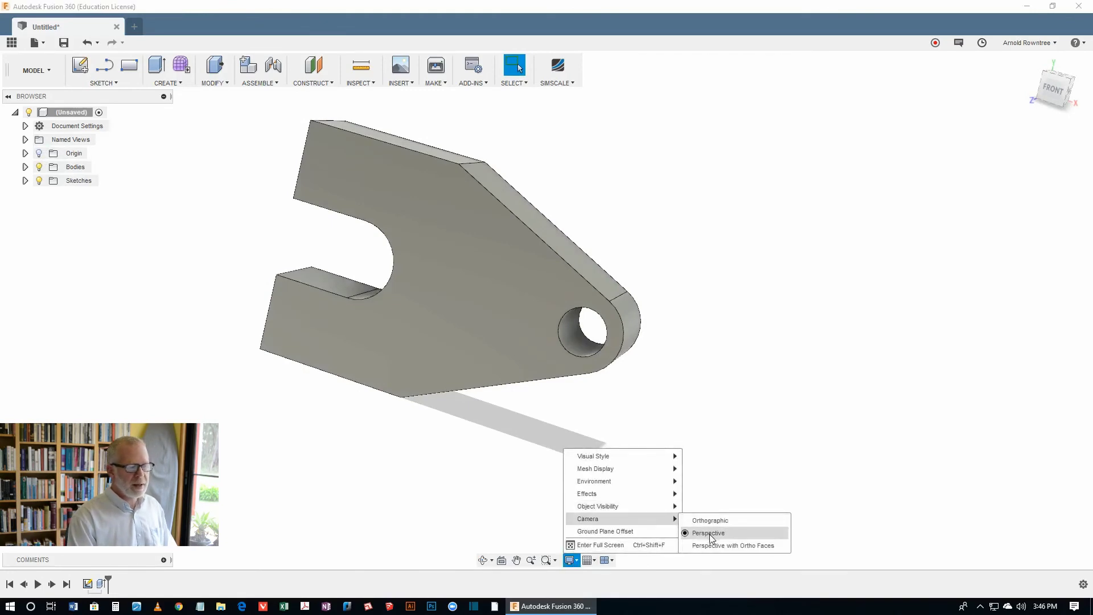
{"action": "left_click", "coordinate": [687, 323]}
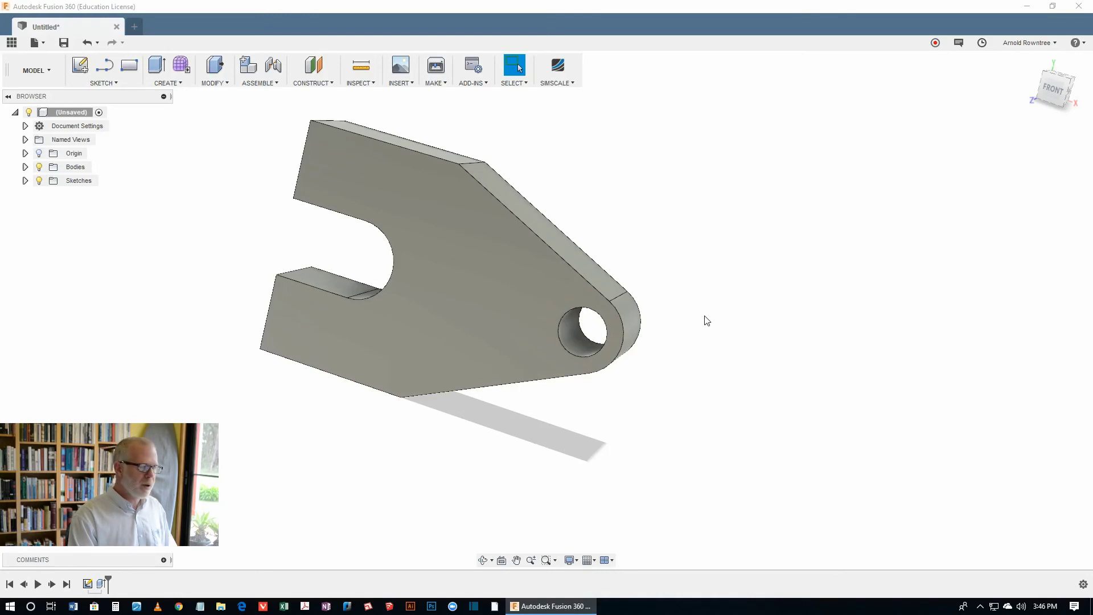
{"action": "middle_click_drag", "start_coordinate": [707, 320], "coordinate": [684, 188], "text": "shift"}
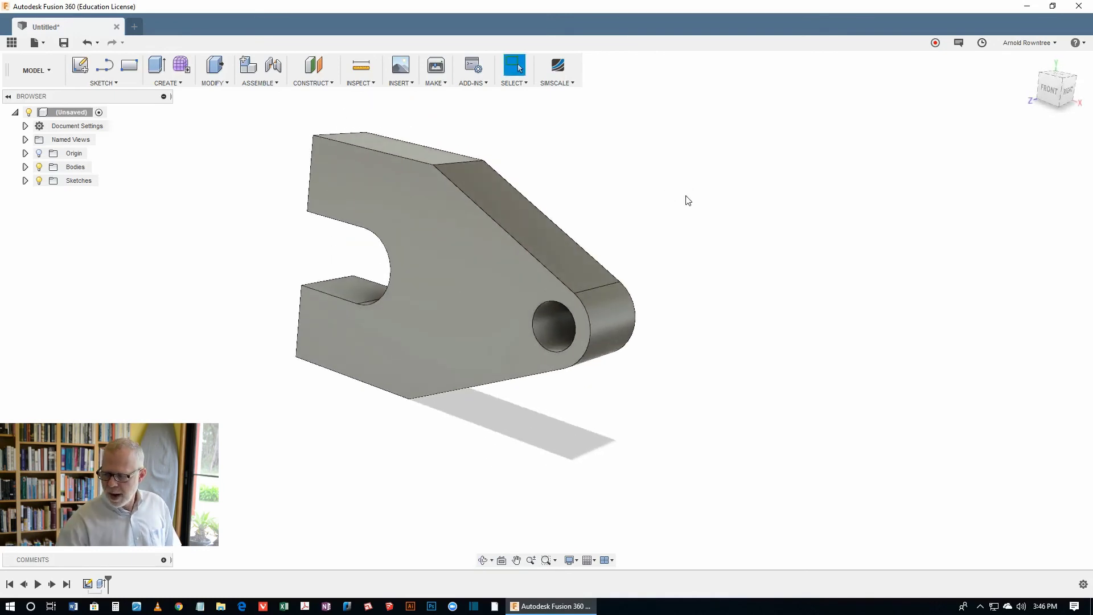